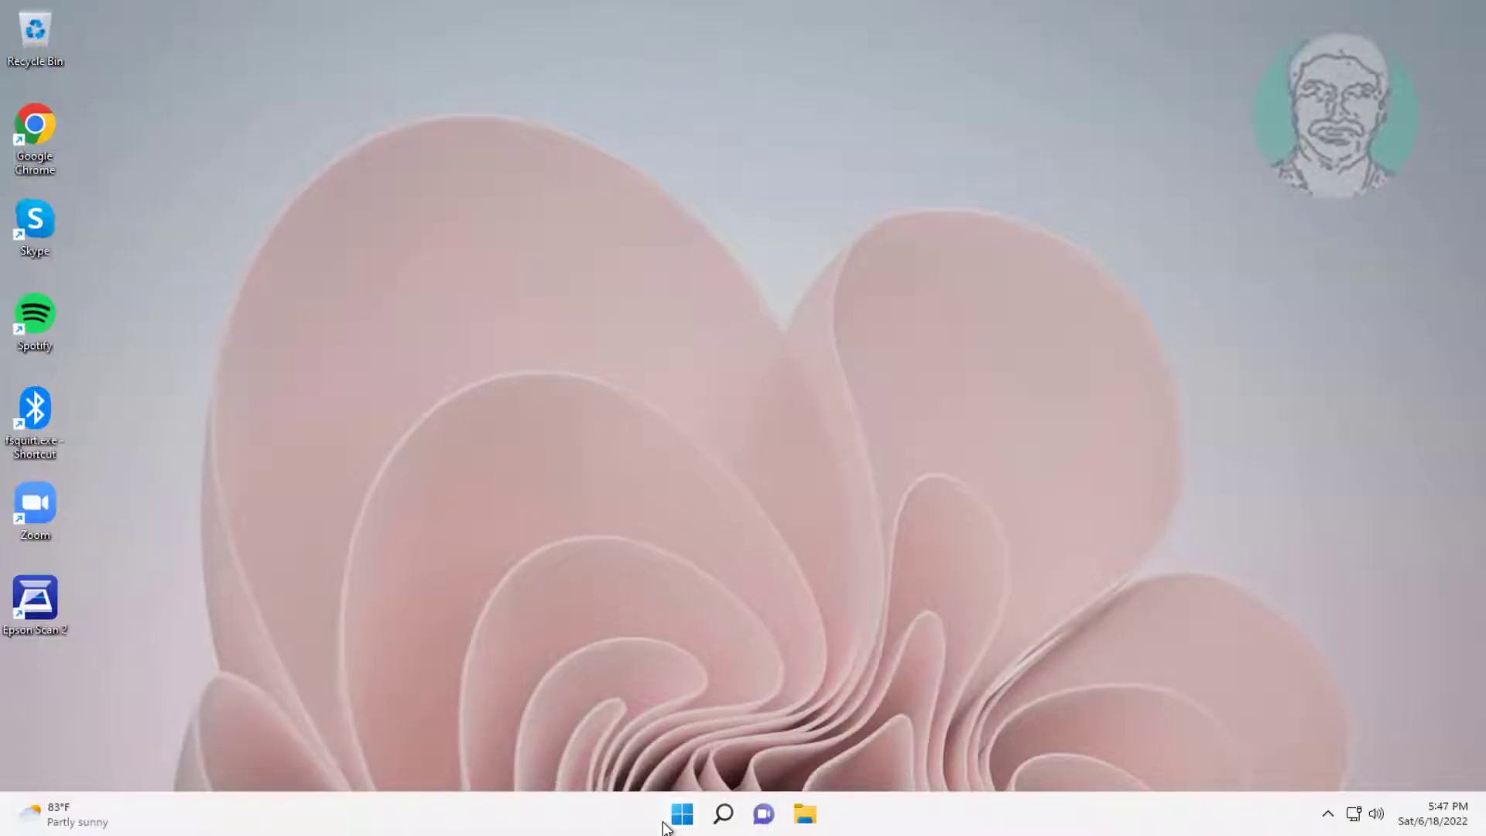
Step: Find Control Panel through taskbar search and open its User Accounts page
left_click(724, 814)
type("c")
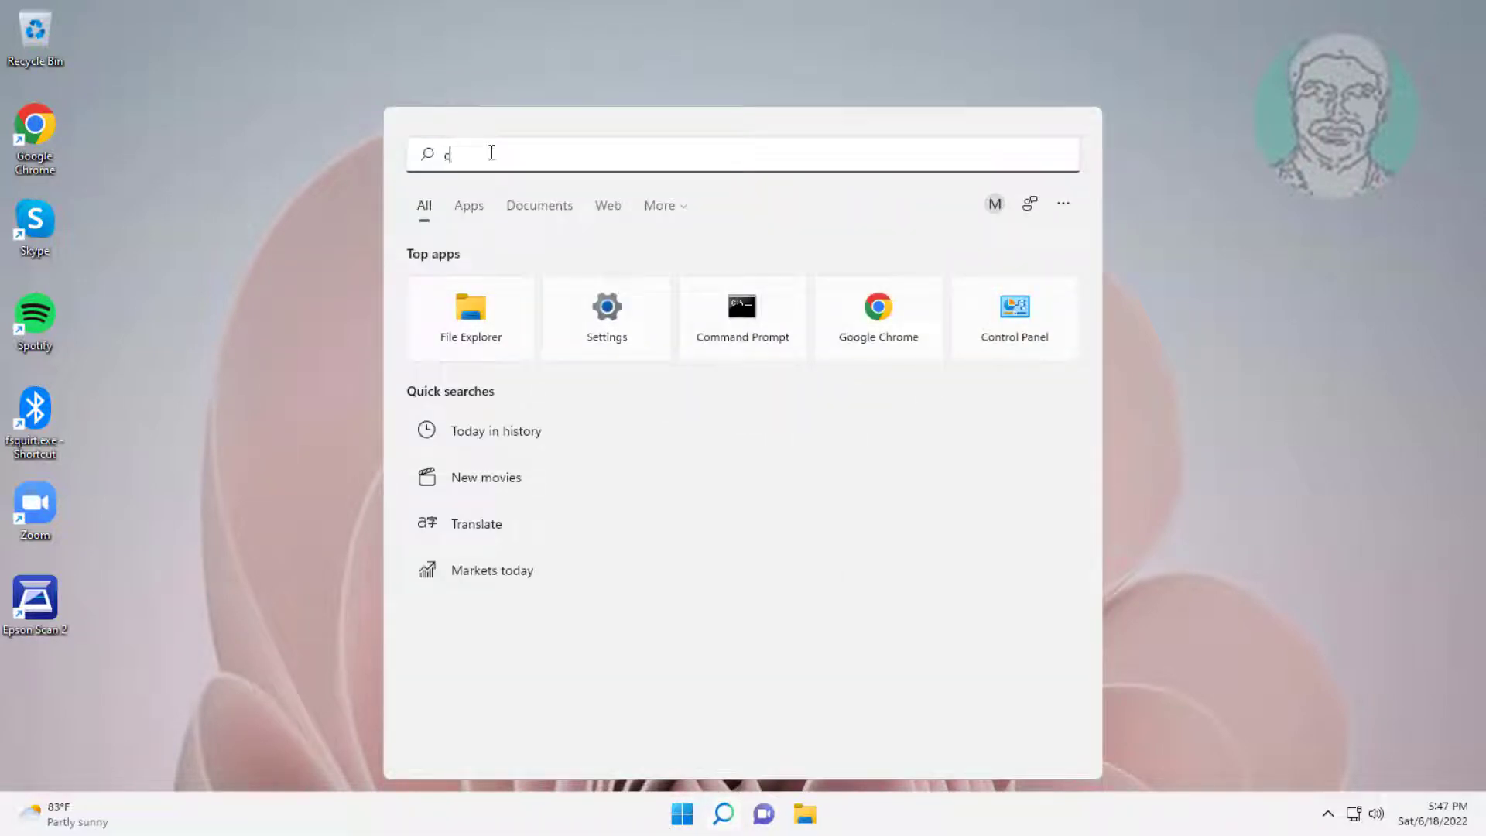
type("ontrol pan")
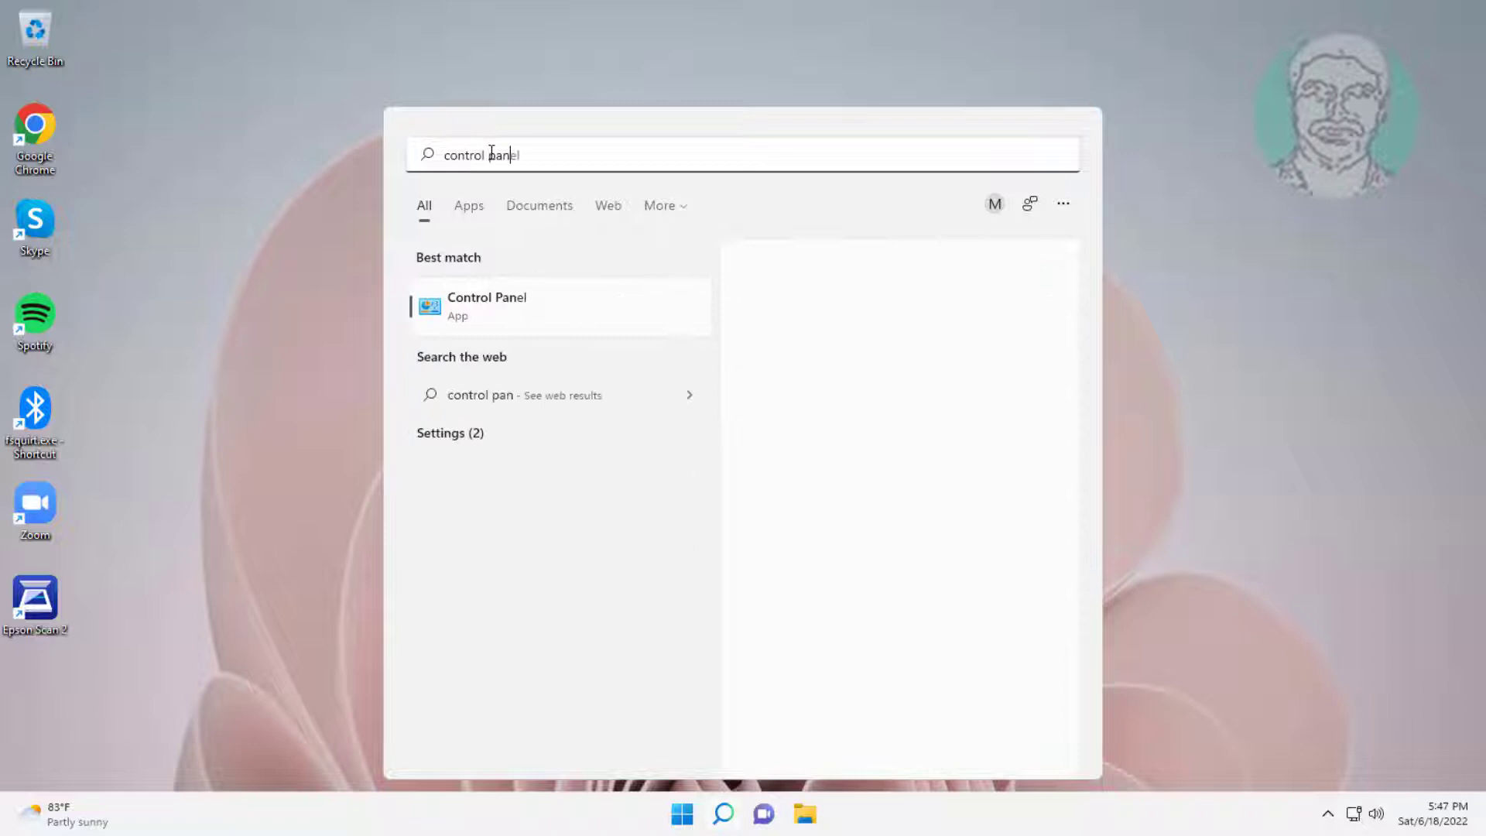
type("el")
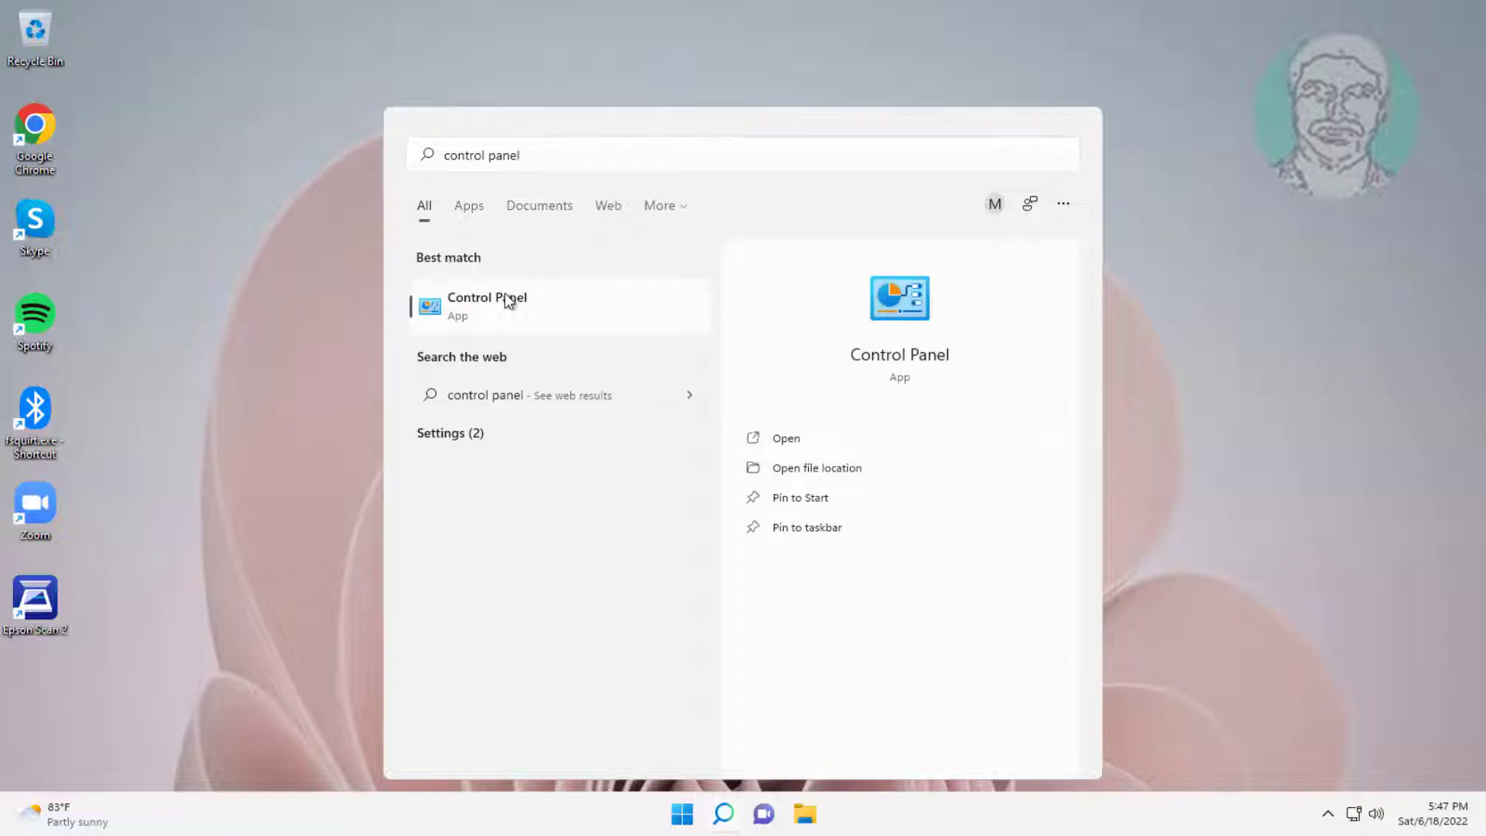
left_click(511, 299)
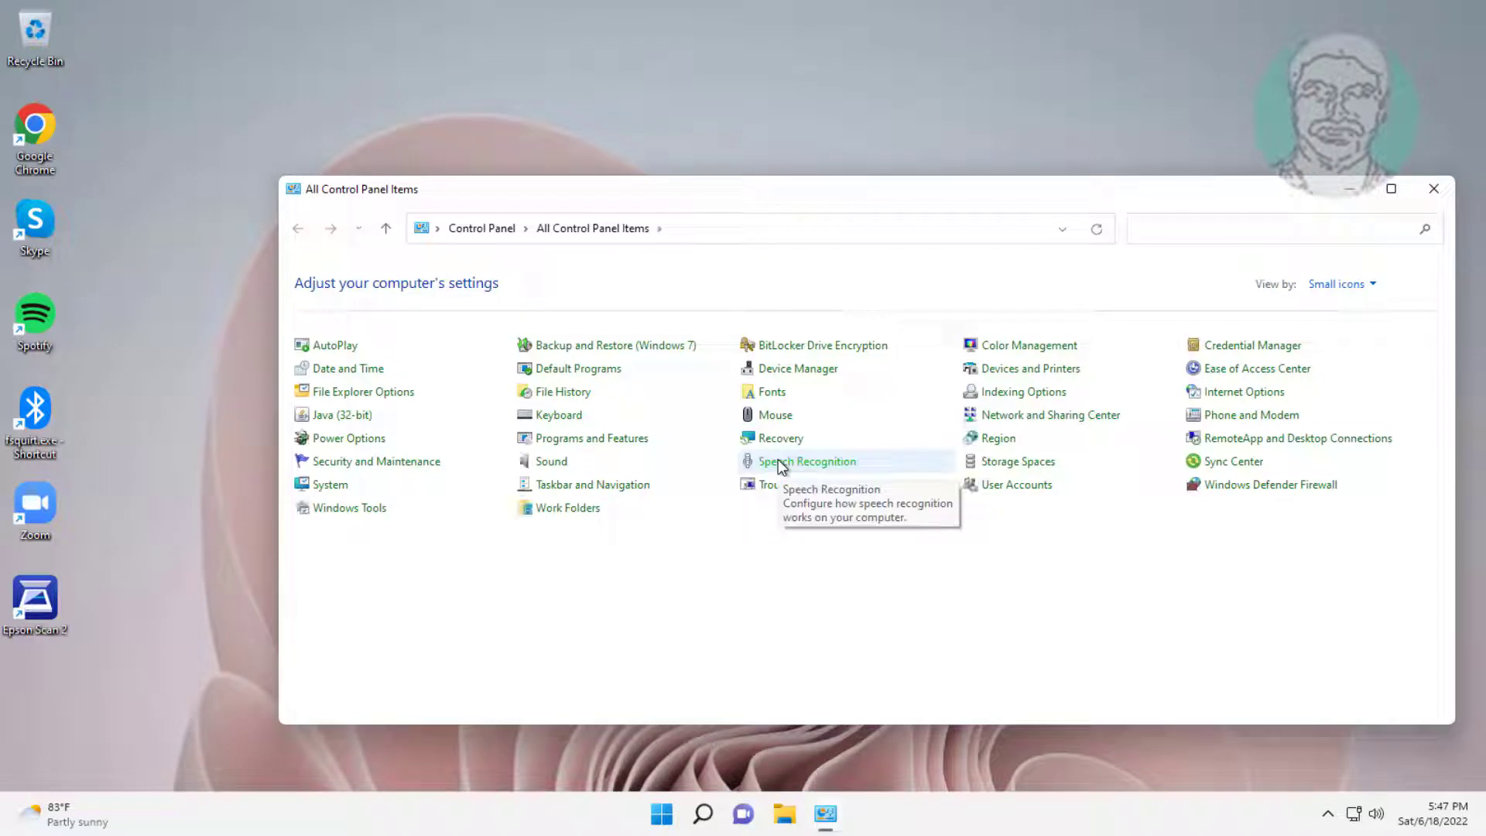
key("u")
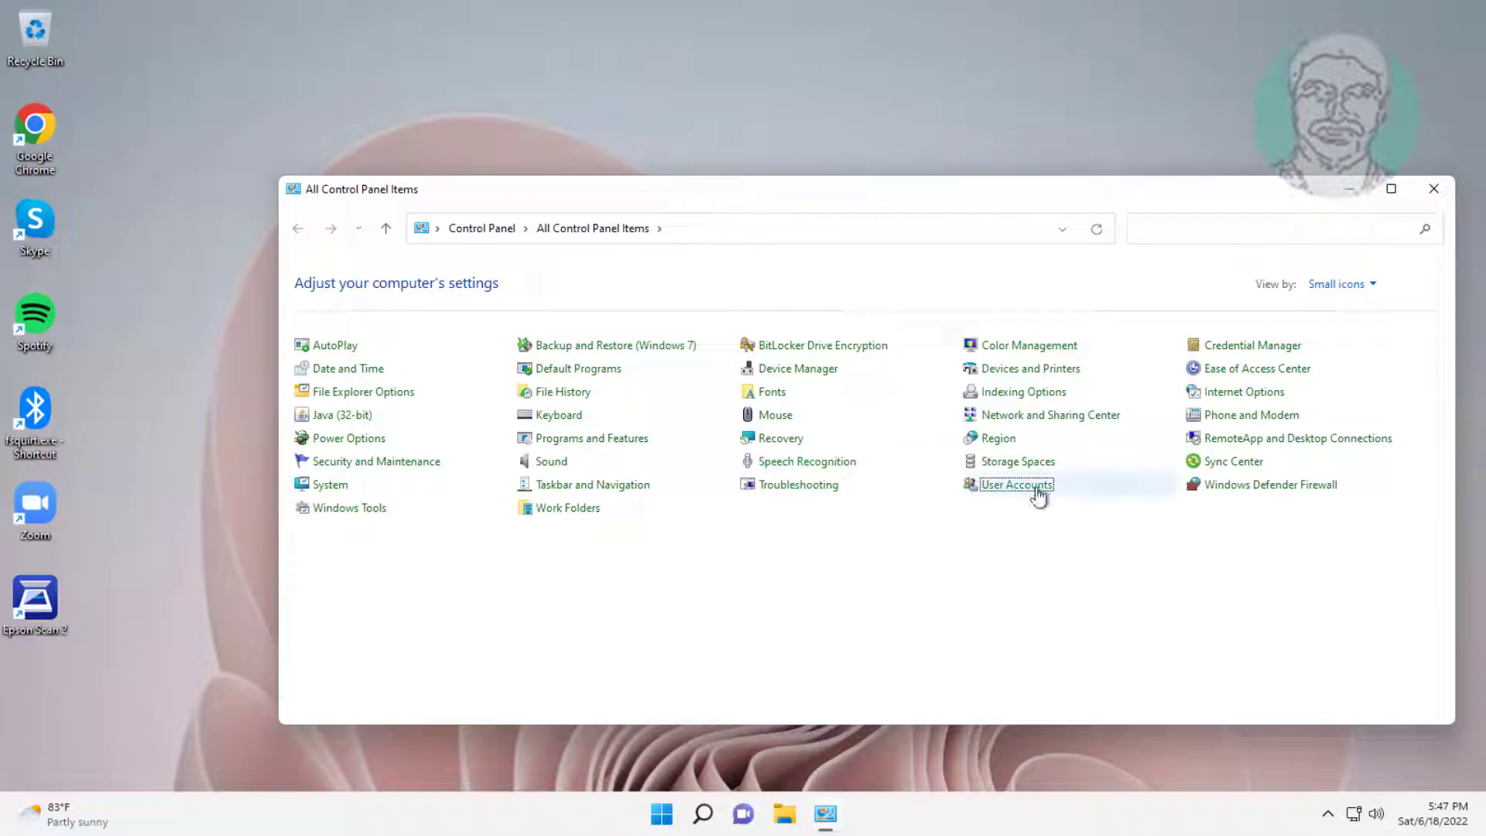
left_click(1030, 486)
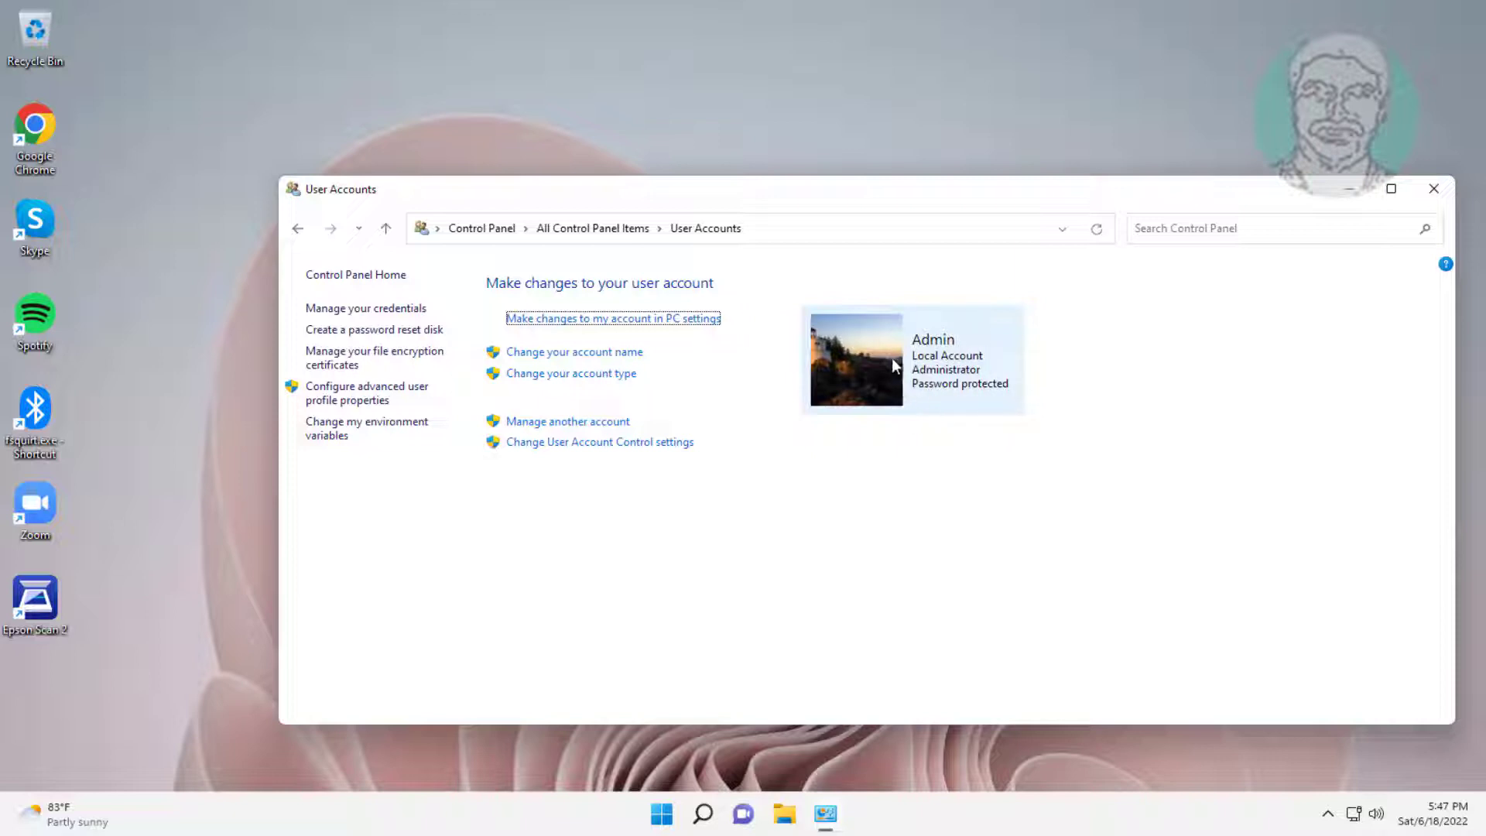
Step: Close User Accounts, launch Windows Security, and show Firewall & network protection
left_click(1431, 187)
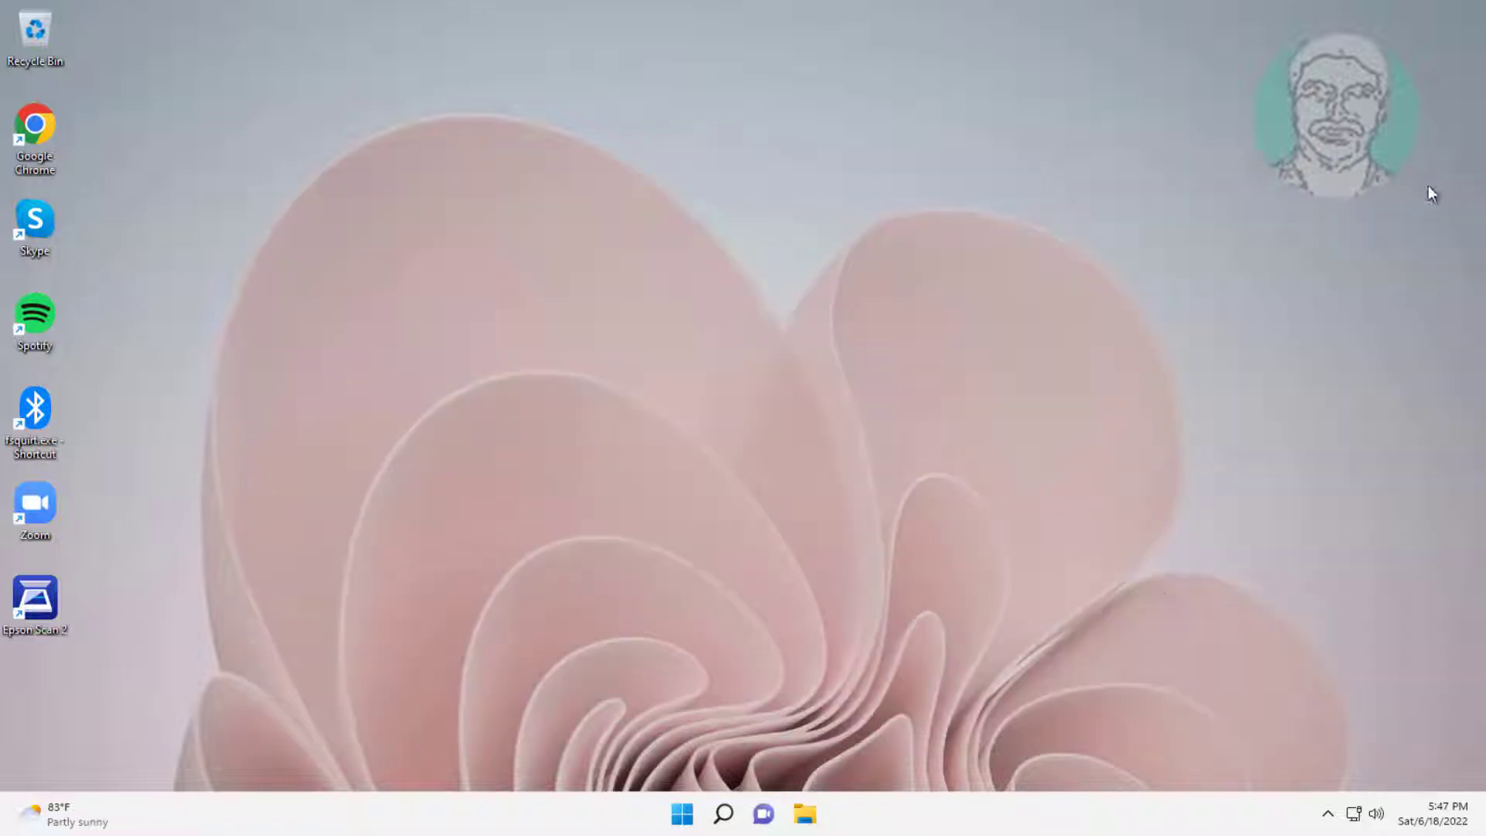
left_click(723, 814)
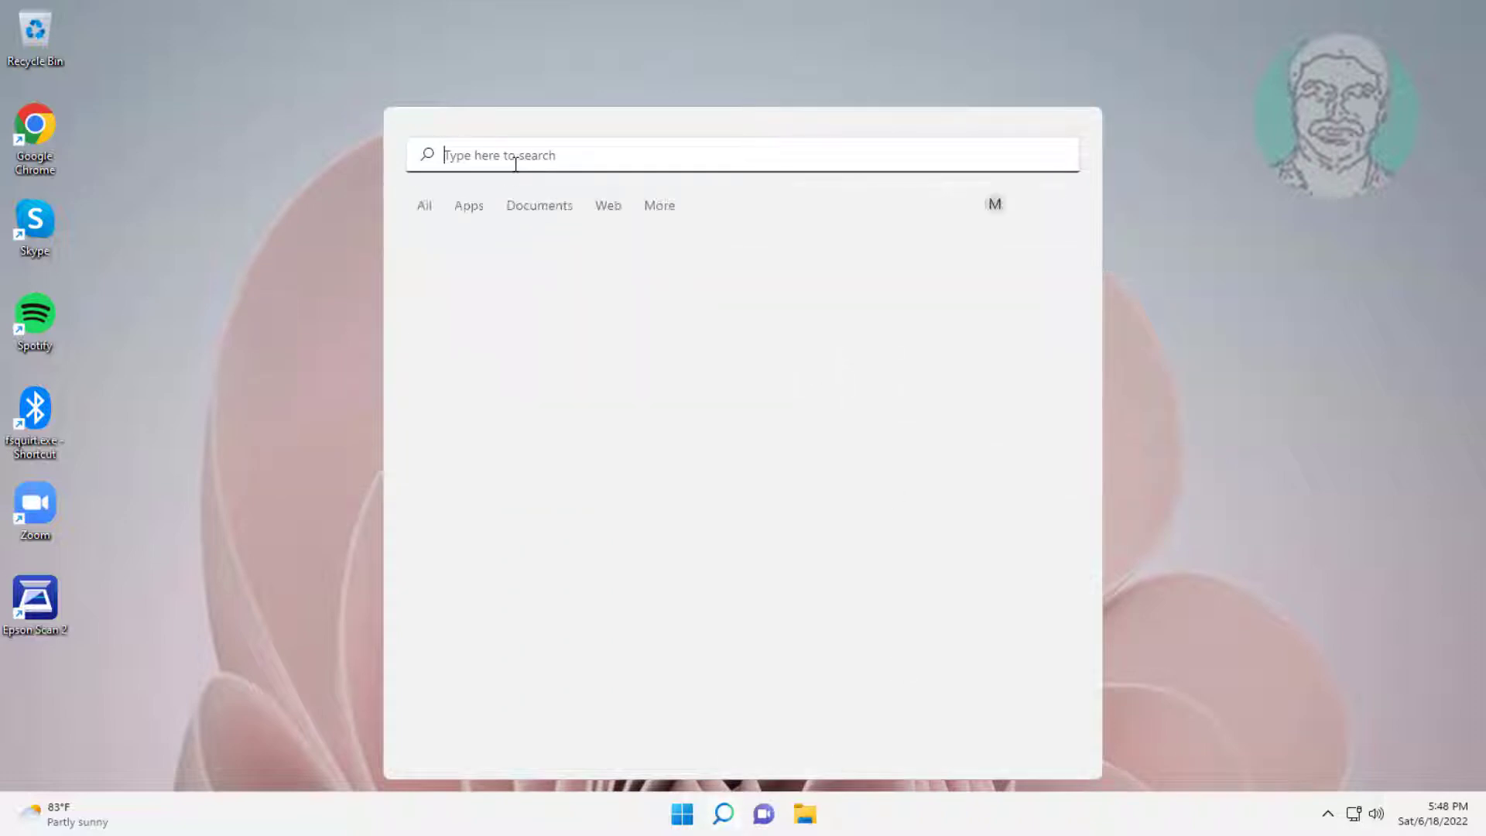
type("windows ")
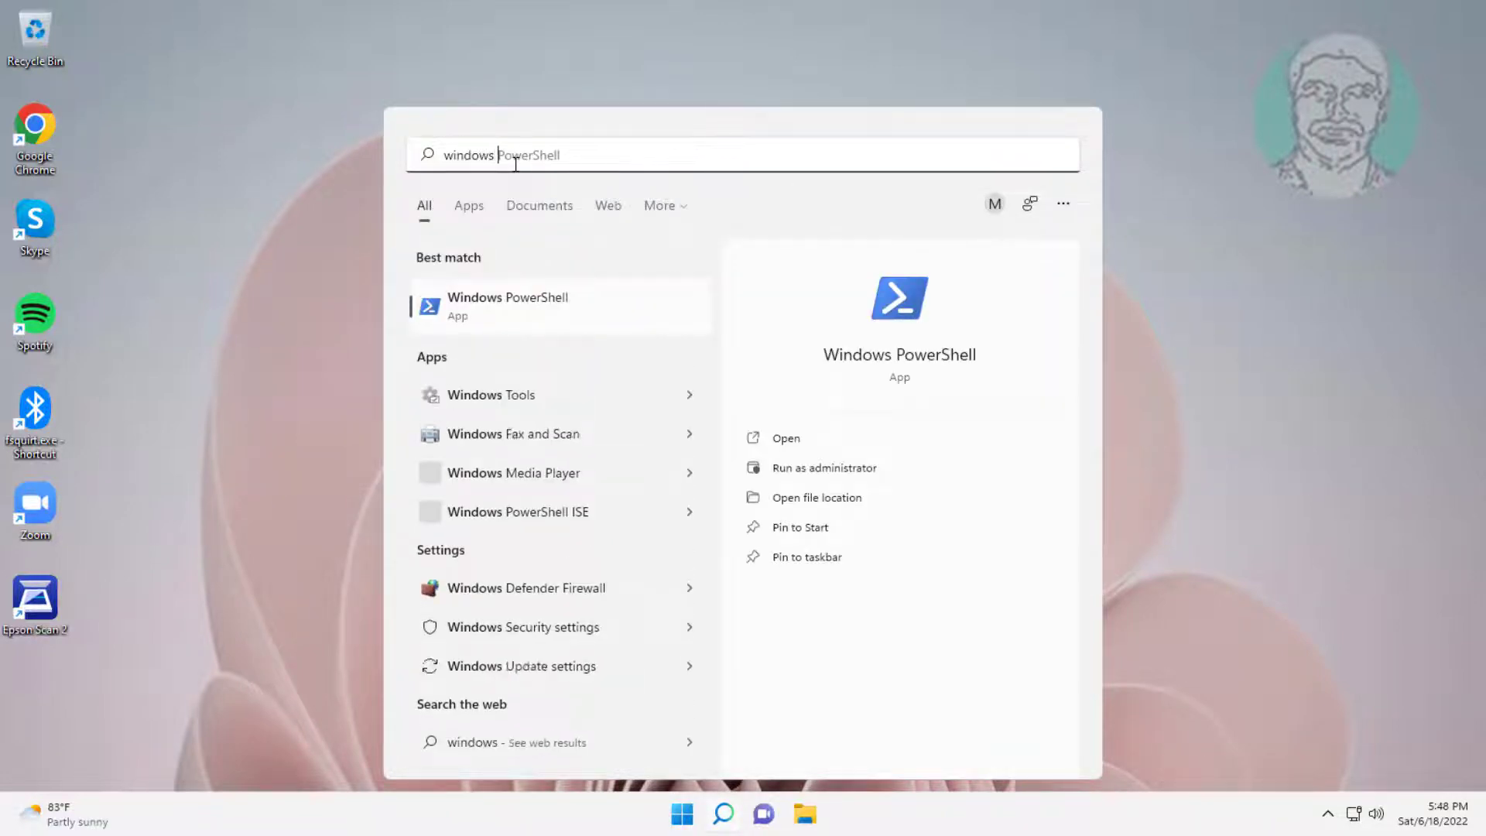
type("security")
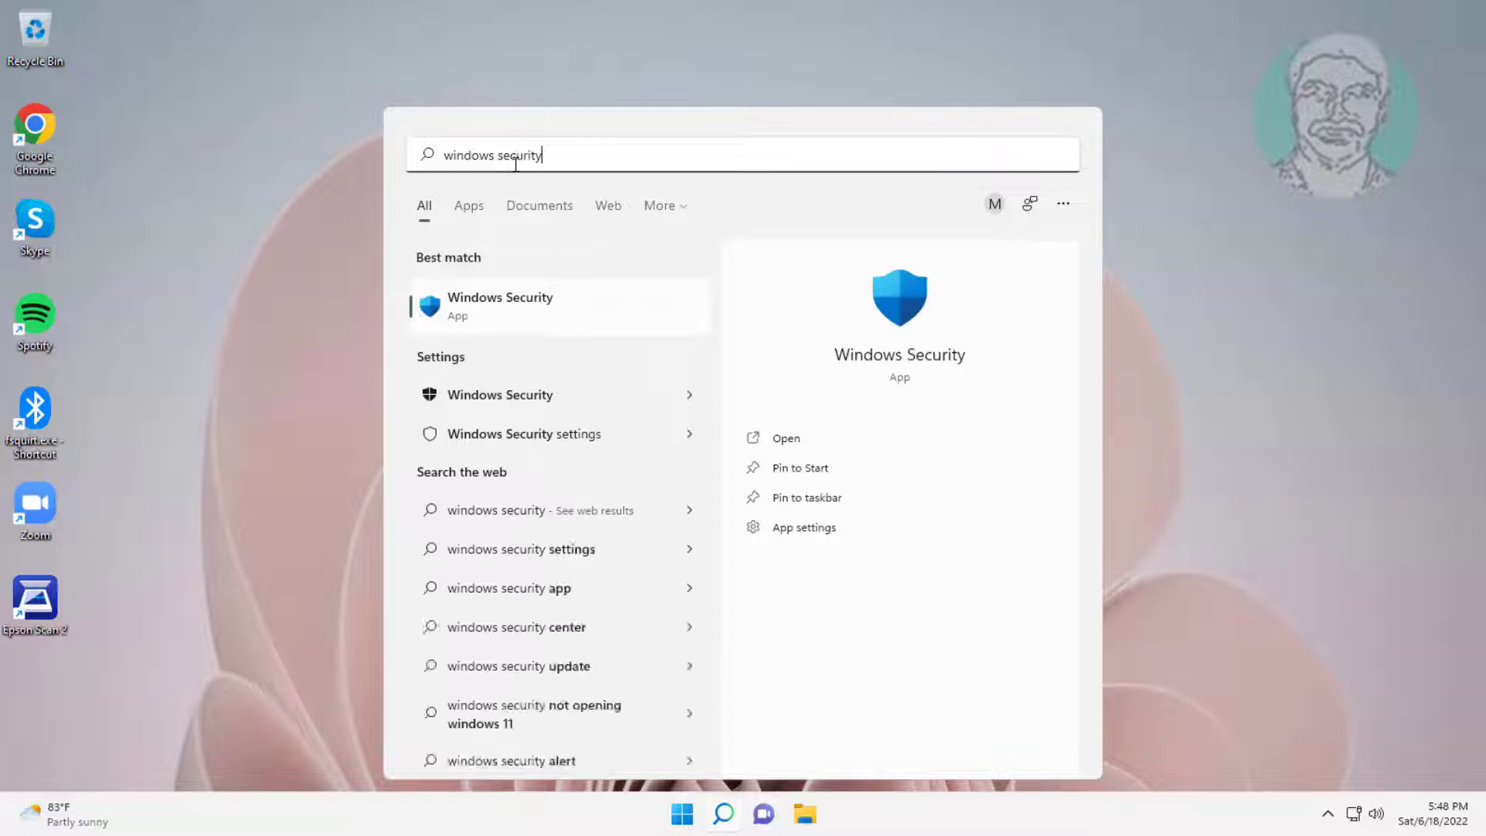
left_click(507, 301)
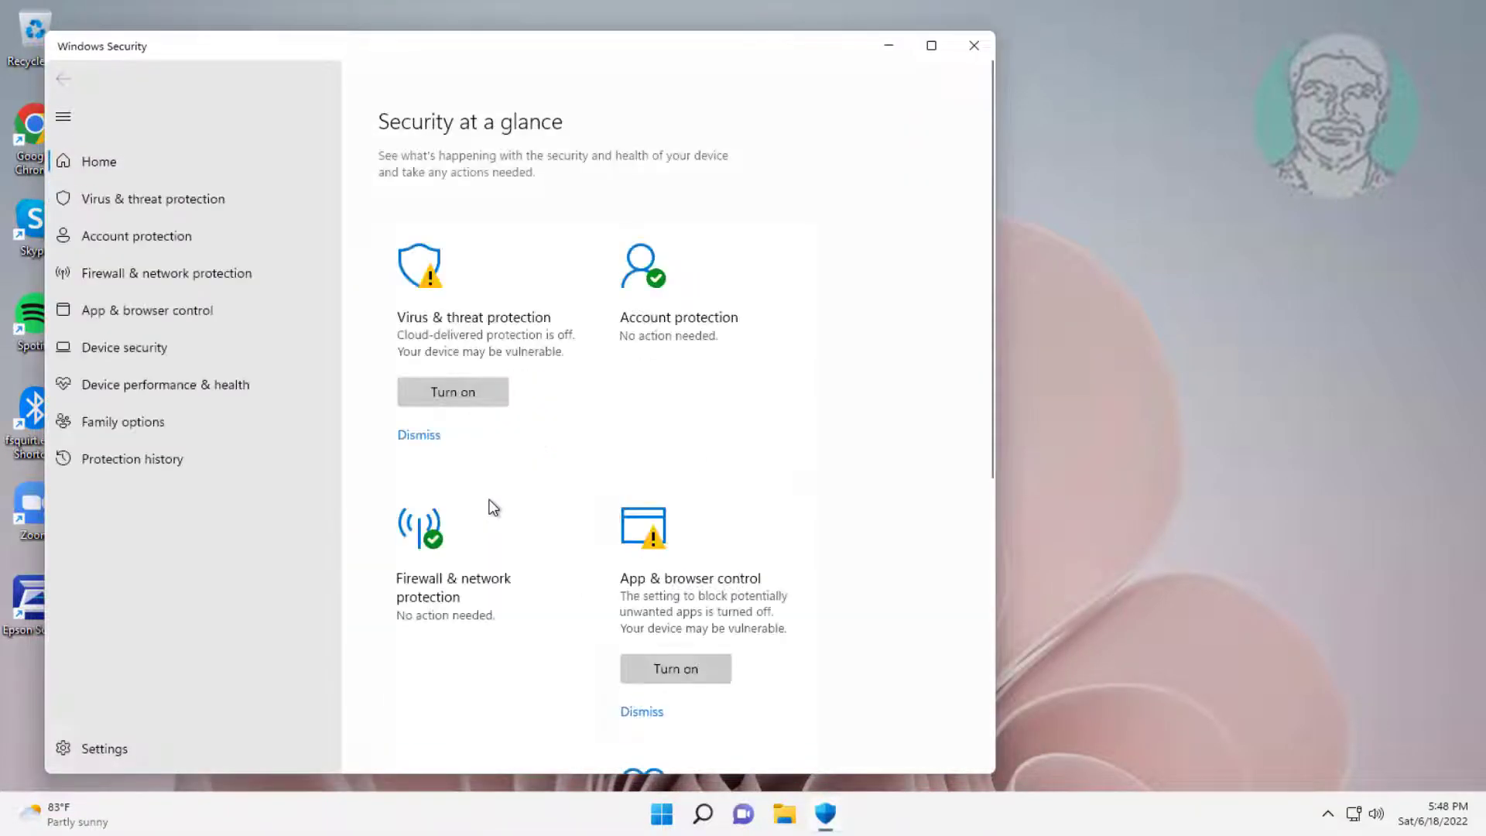
left_click(194, 269)
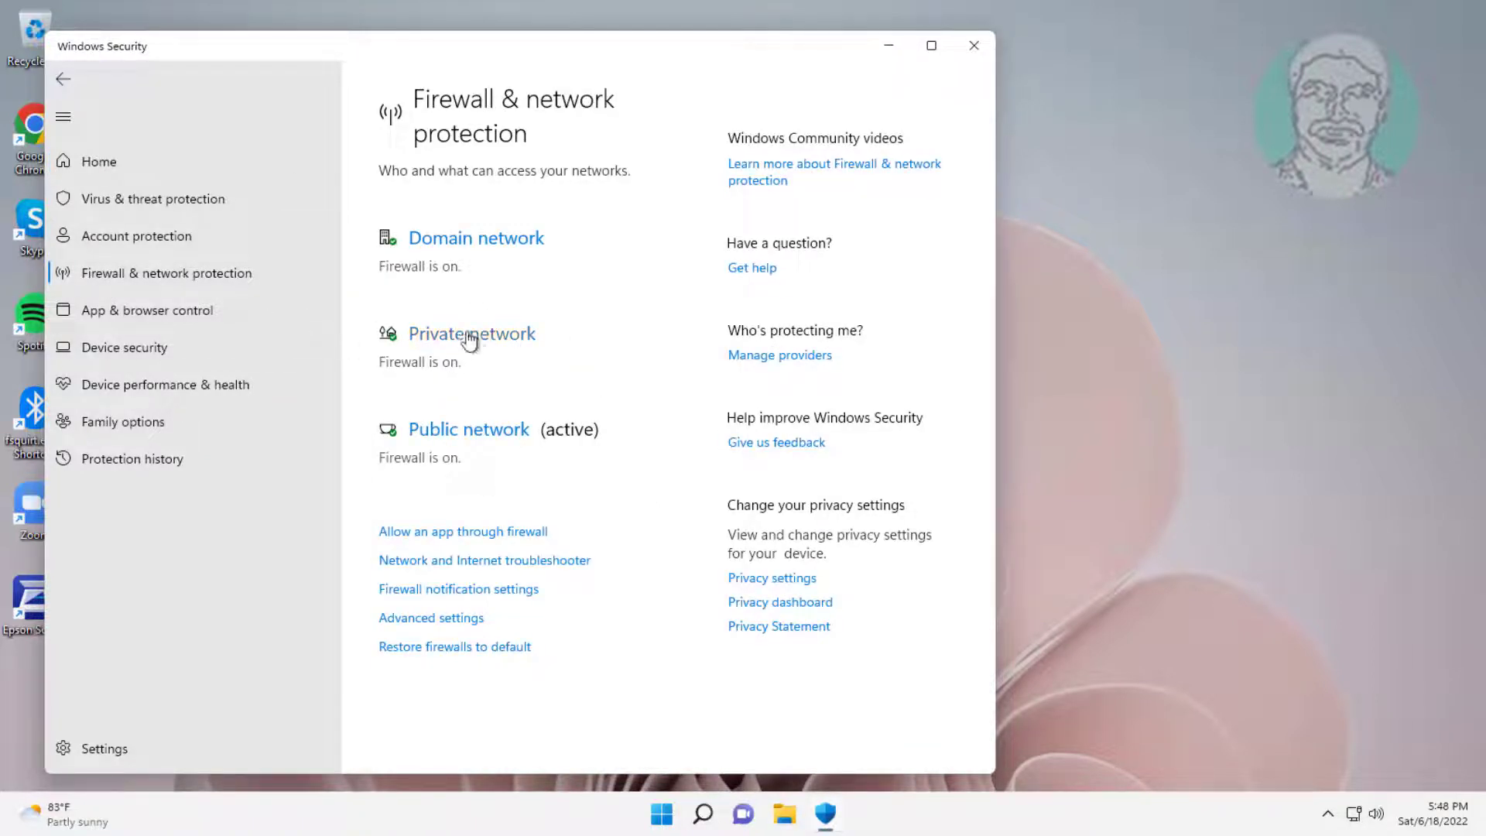
Step: Switch the Private network Defender Firewall off, approve UAC, and dismiss the notification
left_click(500, 337)
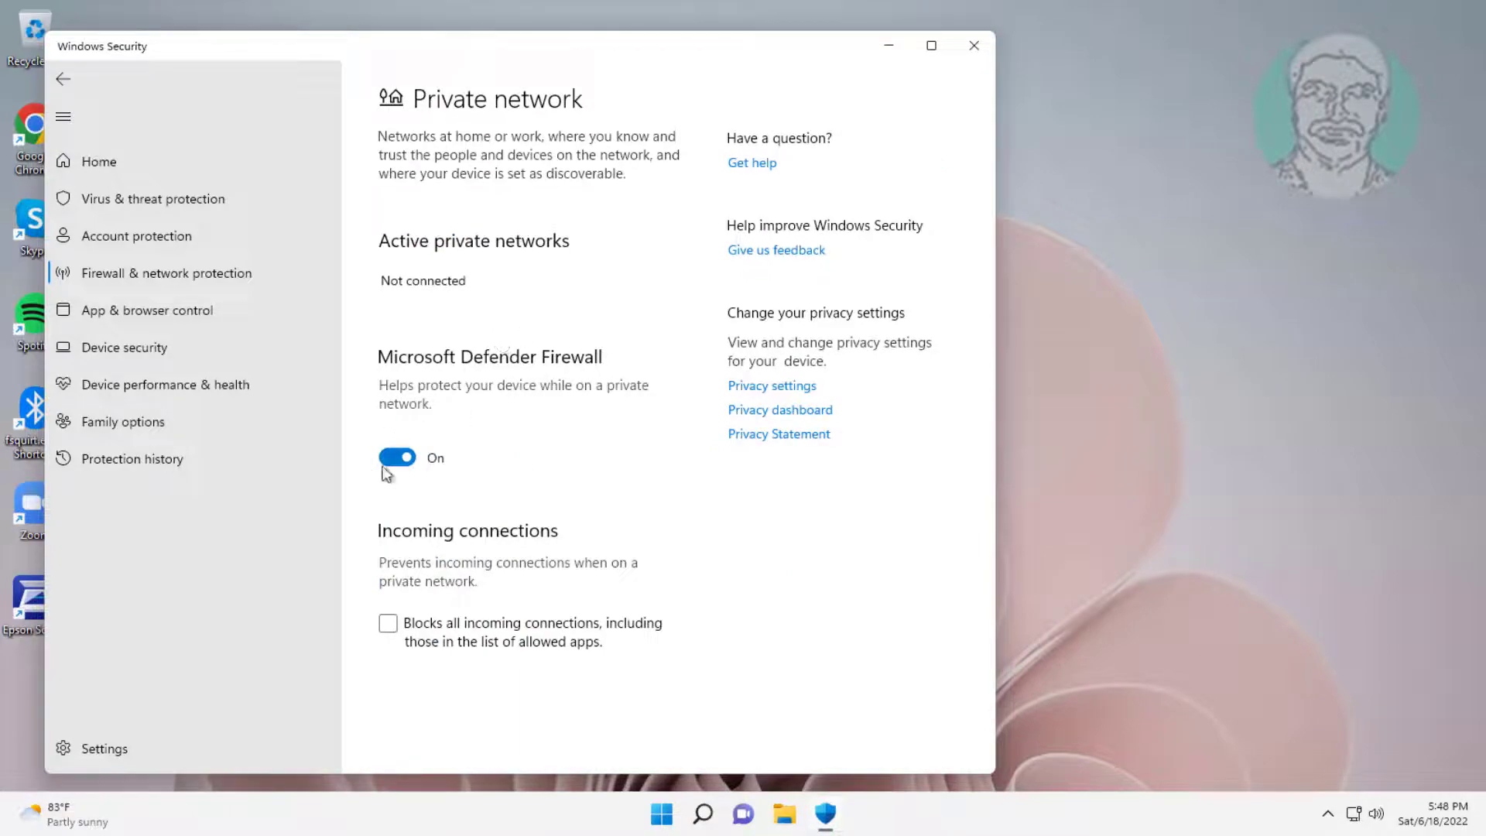
left_click(394, 457)
left_click(640, 547)
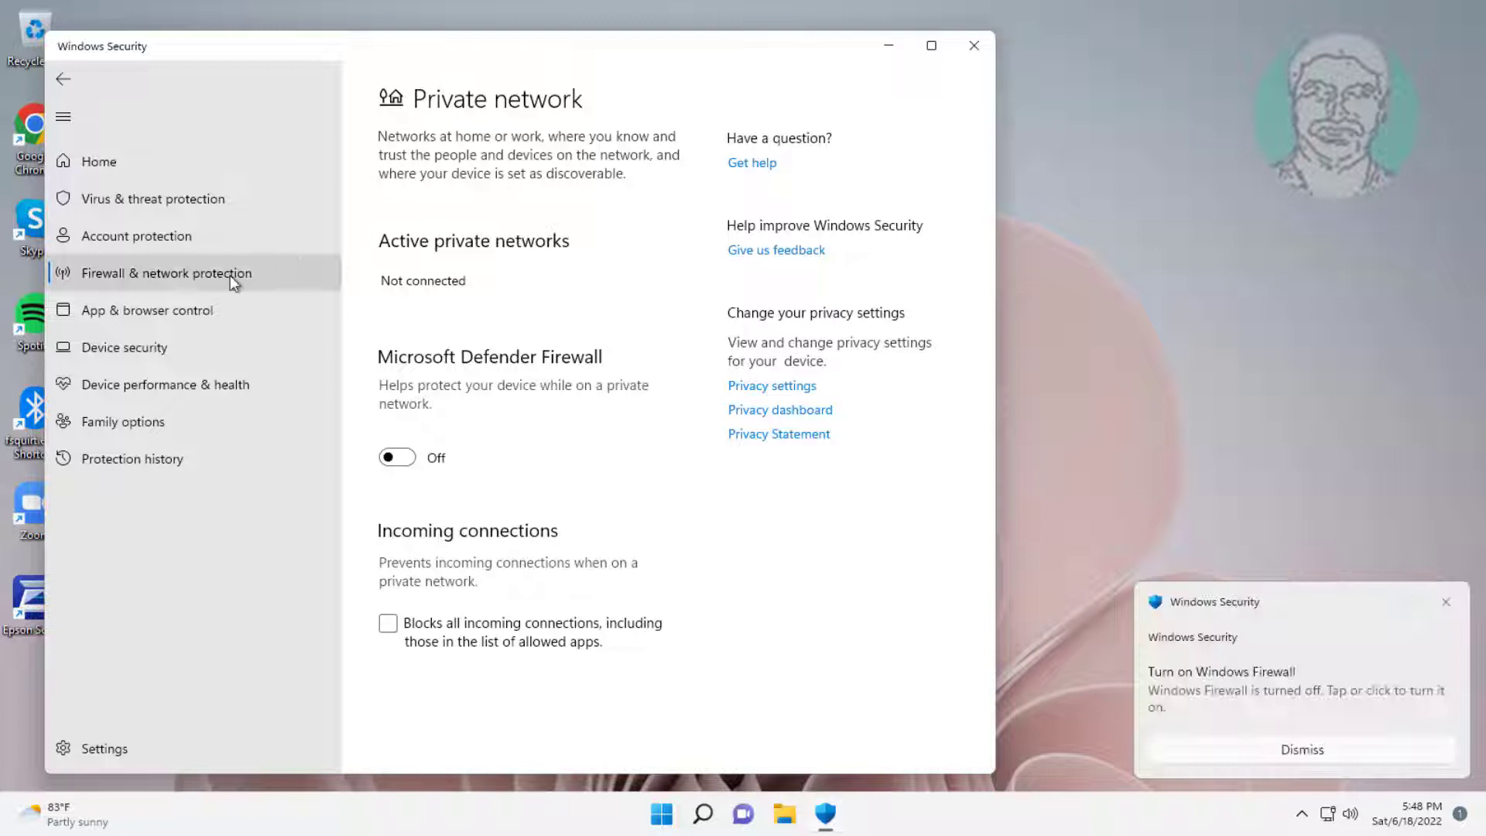
left_click(1446, 602)
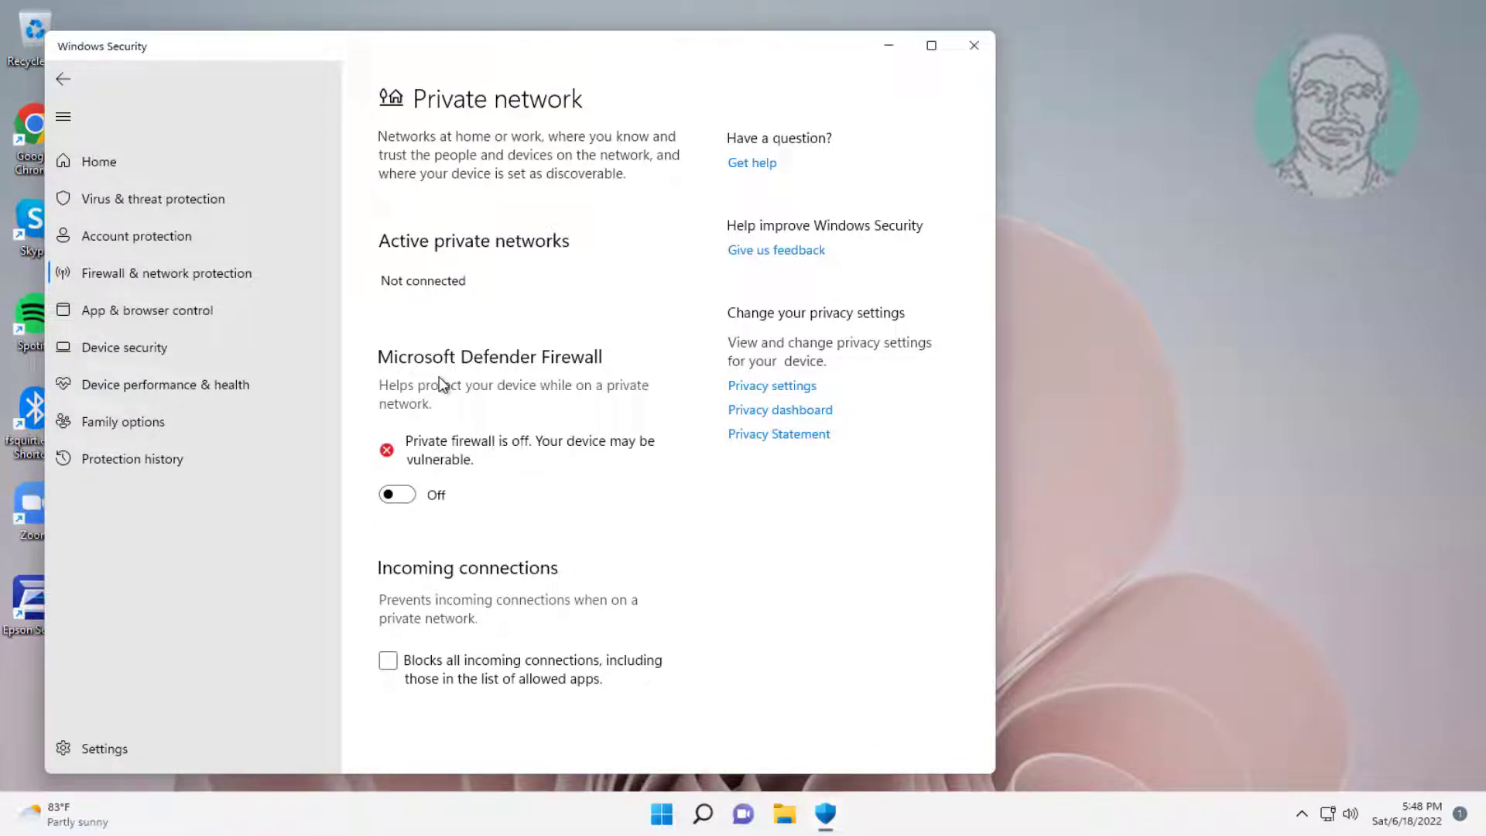
Step: Turn Real-time protection off with UAC approval, then close Windows Security and dismiss its toast
left_click(240, 203)
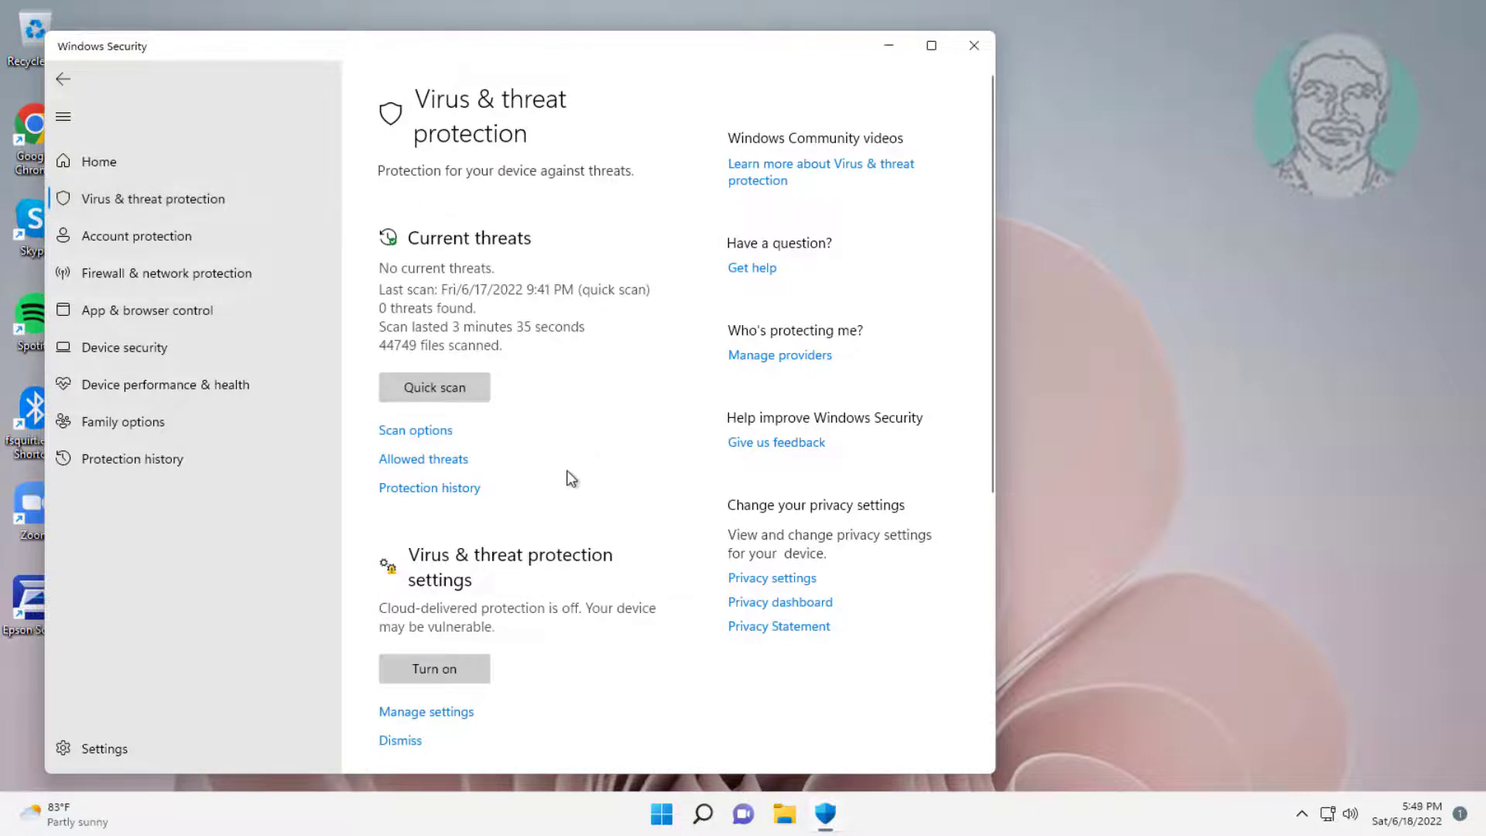
scroll(562, 482, "down", 3)
scroll(557, 487, "down", 3)
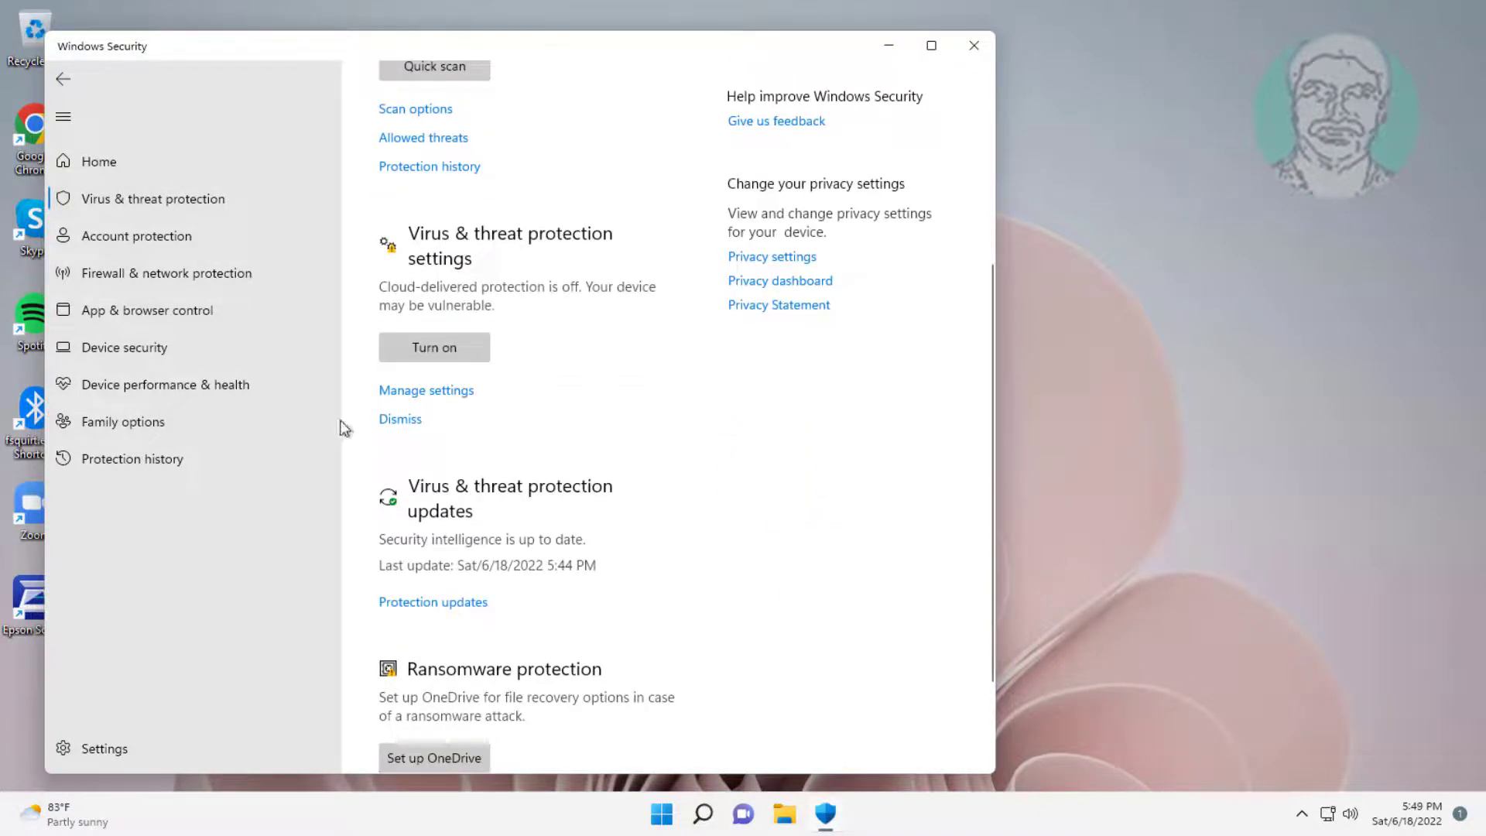
left_click(431, 394)
left_click(396, 374)
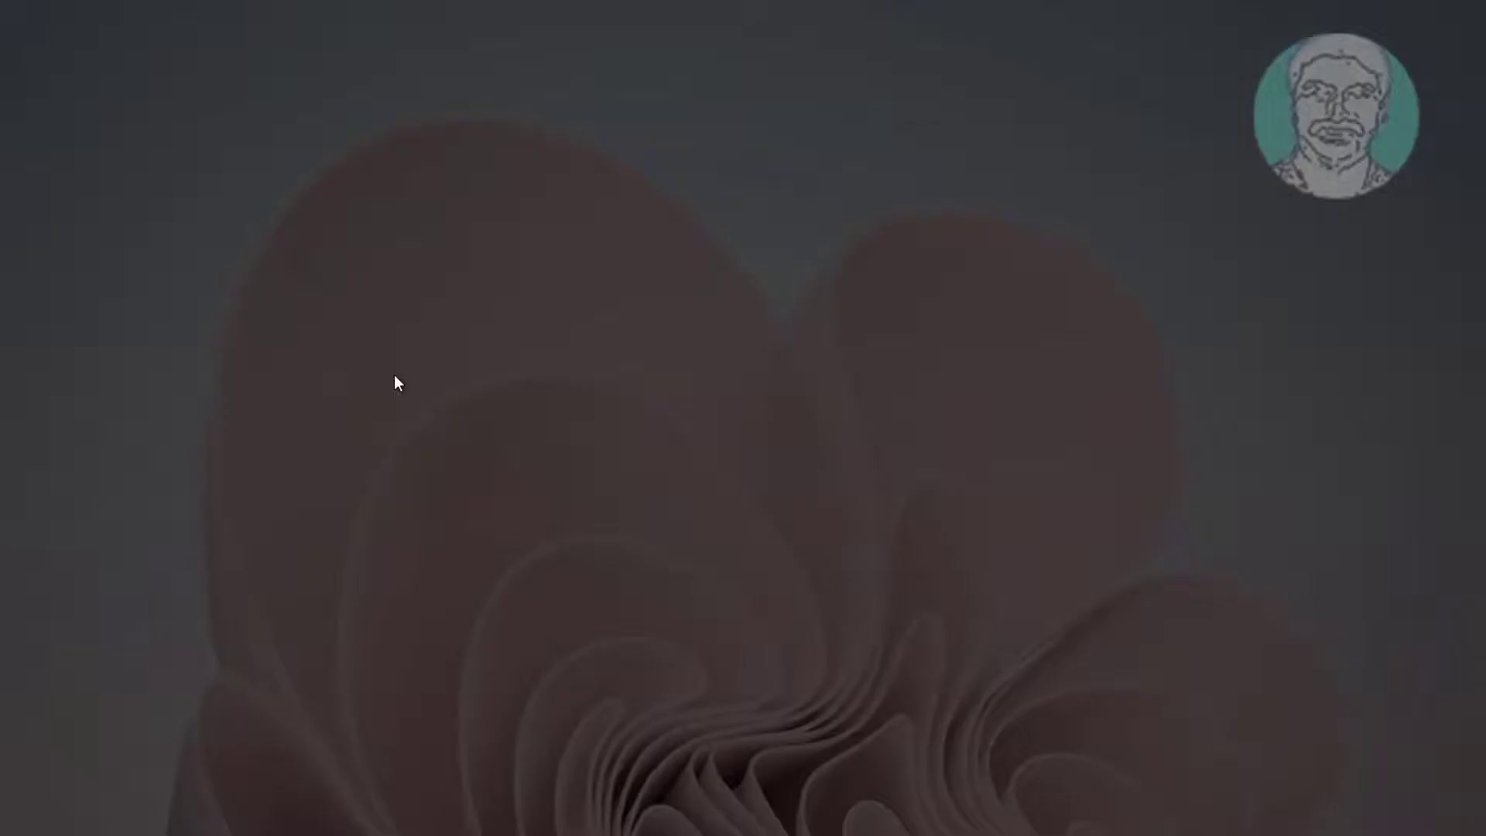
key("alt+y")
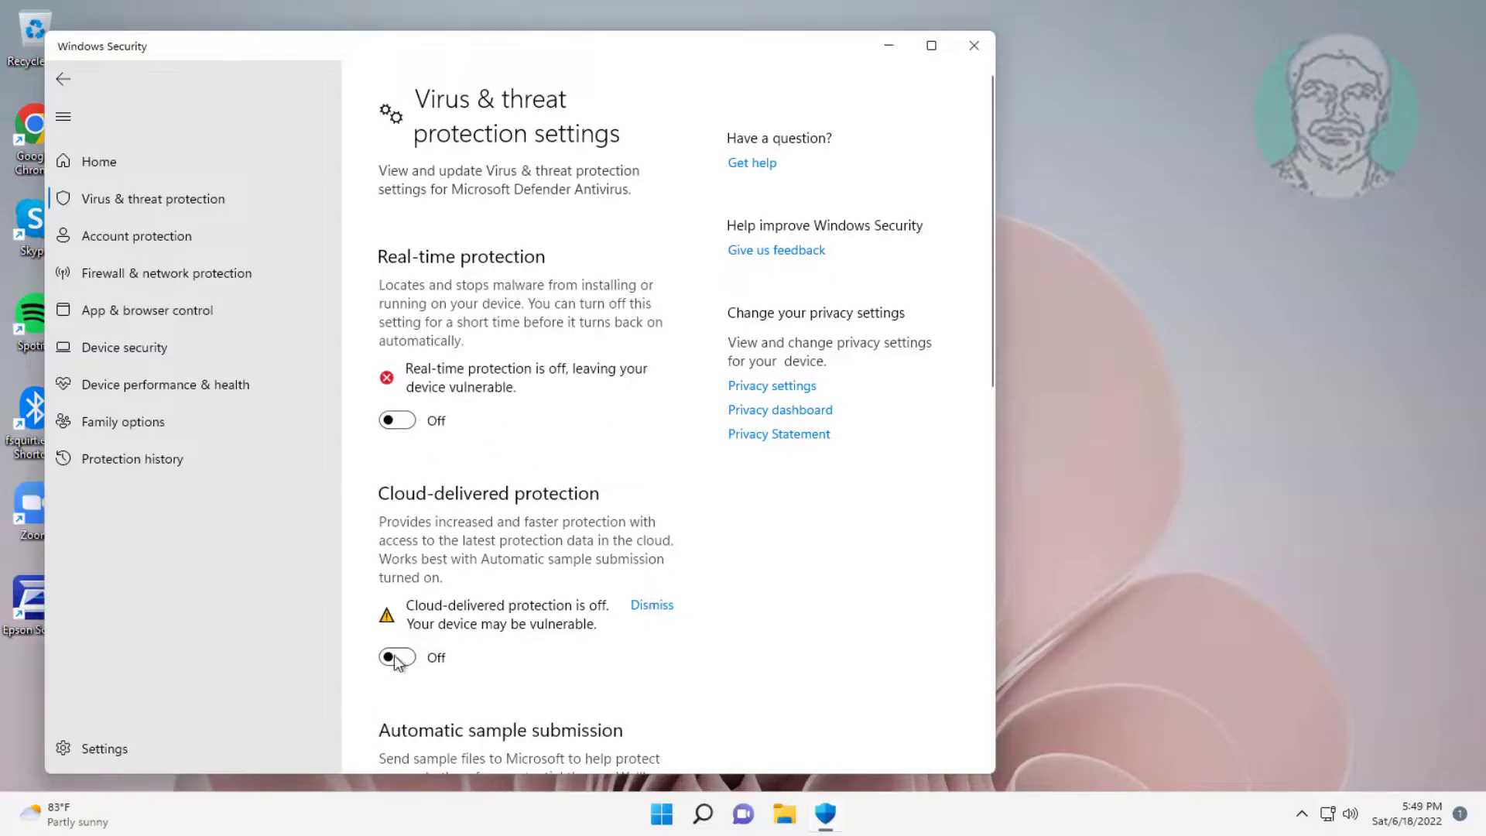
scroll(488, 523, "down", 5)
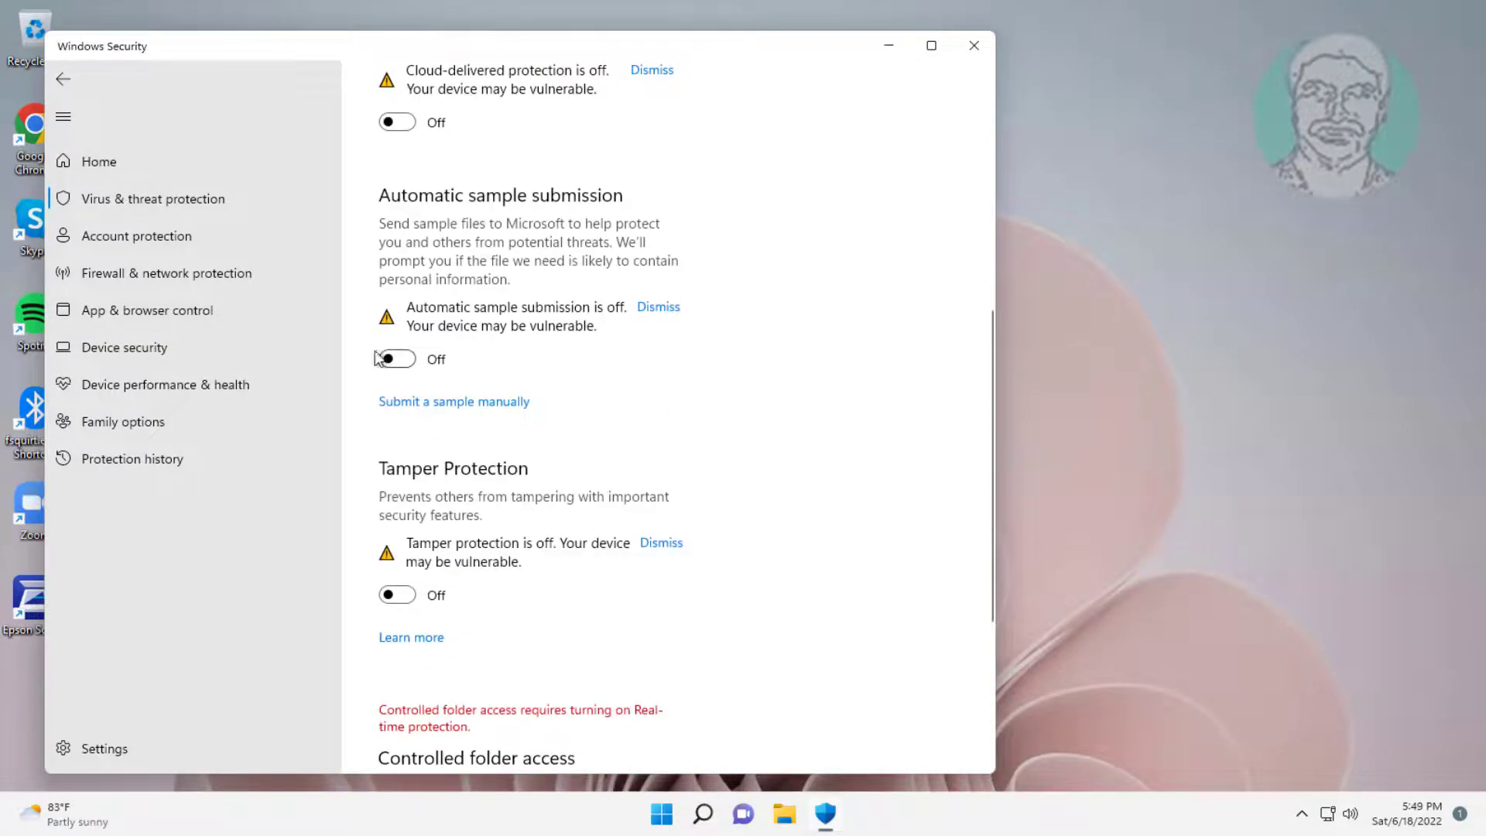
left_click(976, 47)
left_click(1447, 603)
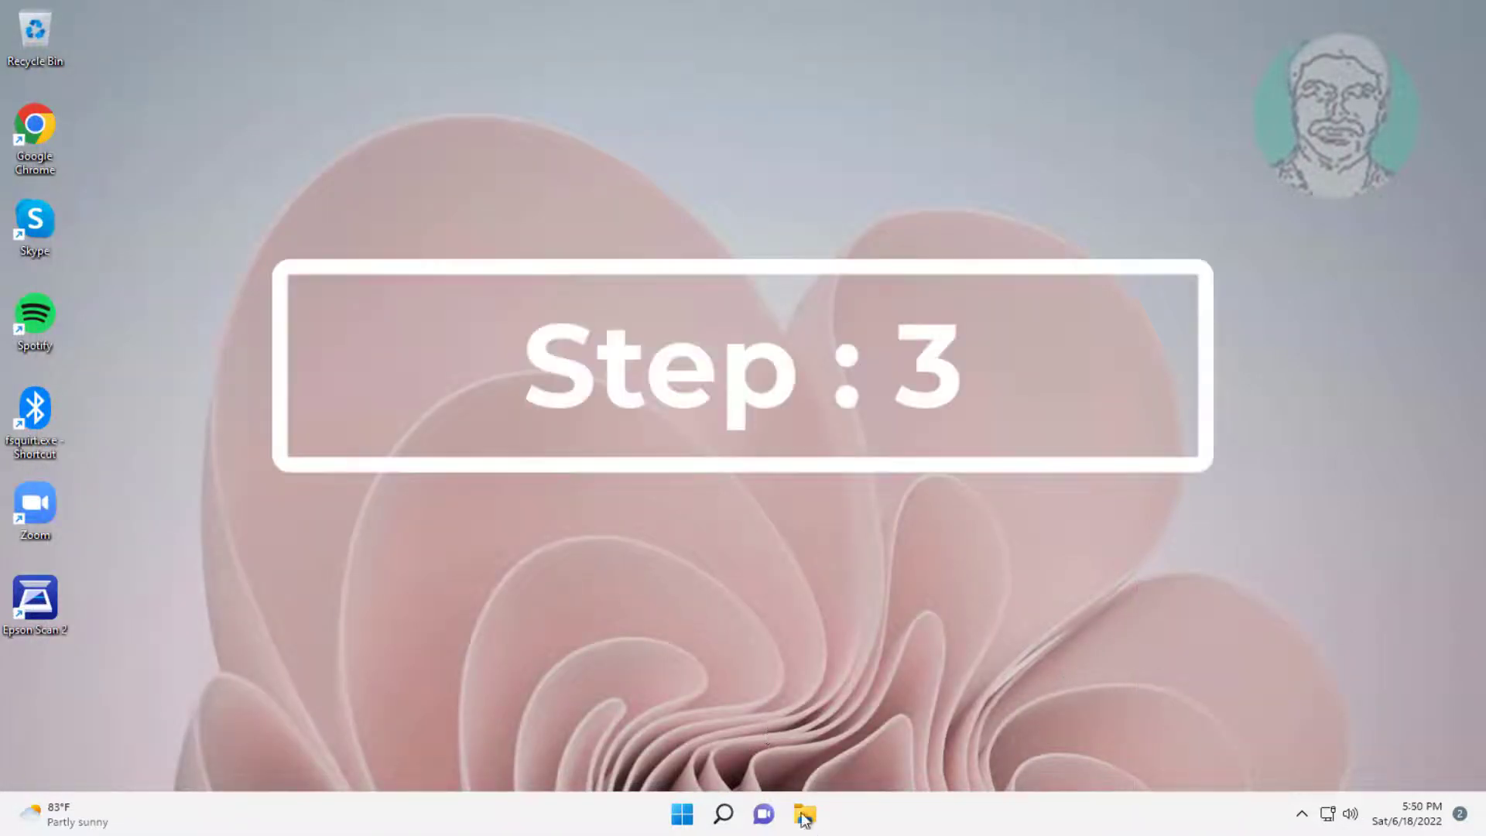
left_click(805, 816)
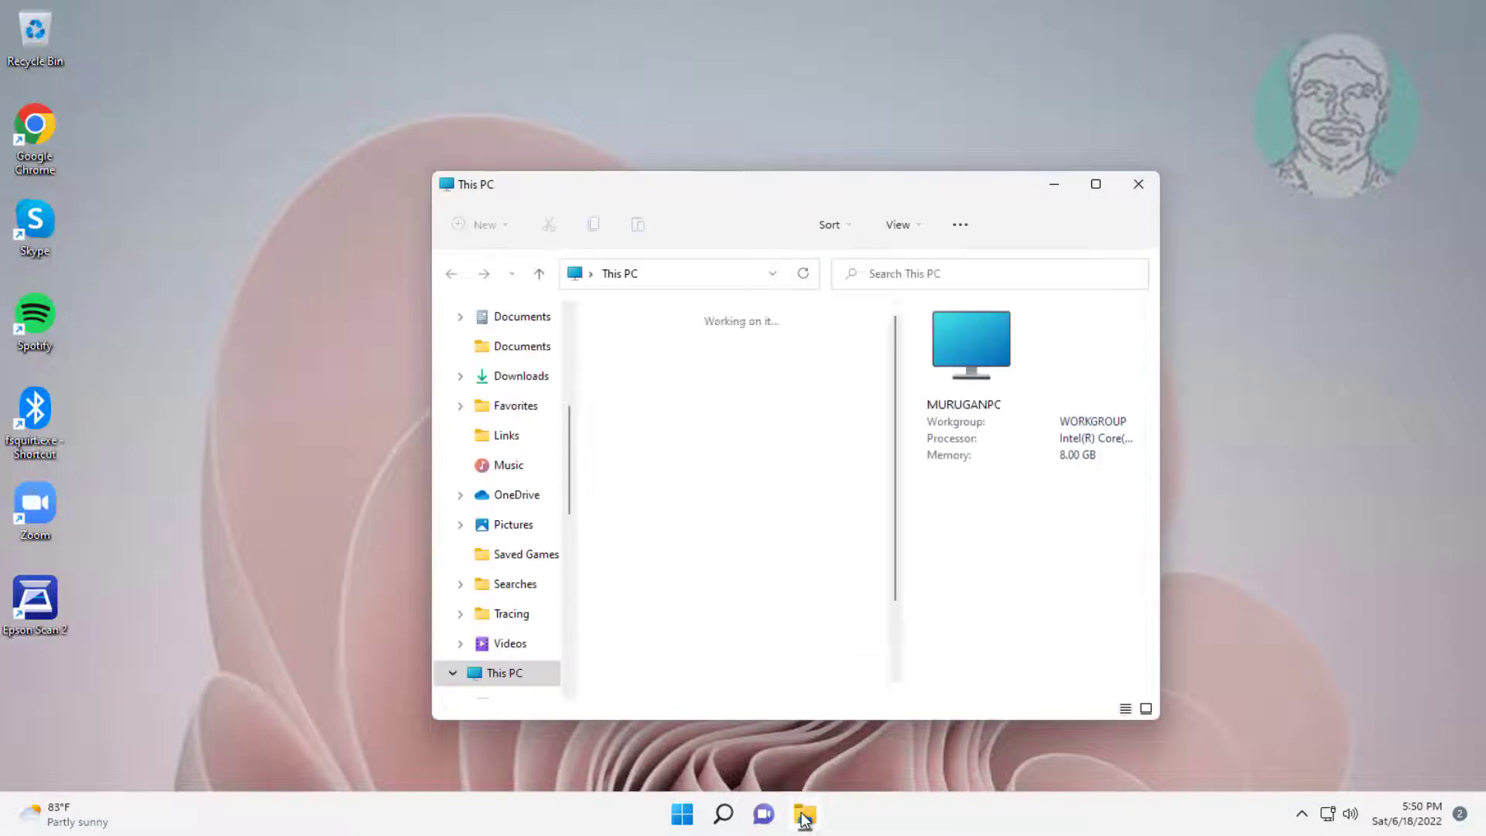
scroll(795, 604, "down", 2)
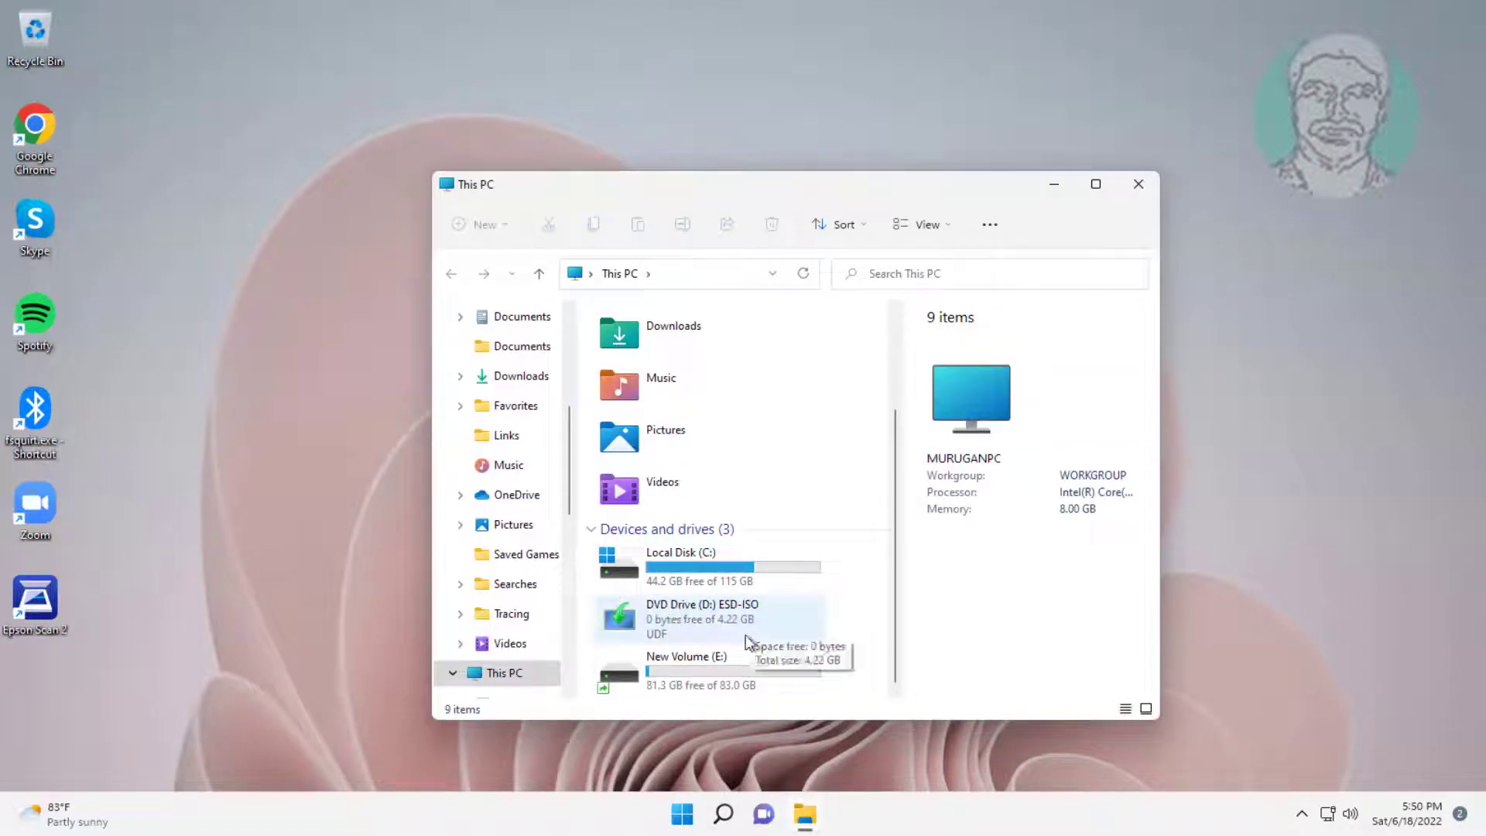
Step: Run Command Prompt as administrator from Windows search and approve the UAC prompt
left_click(1141, 179)
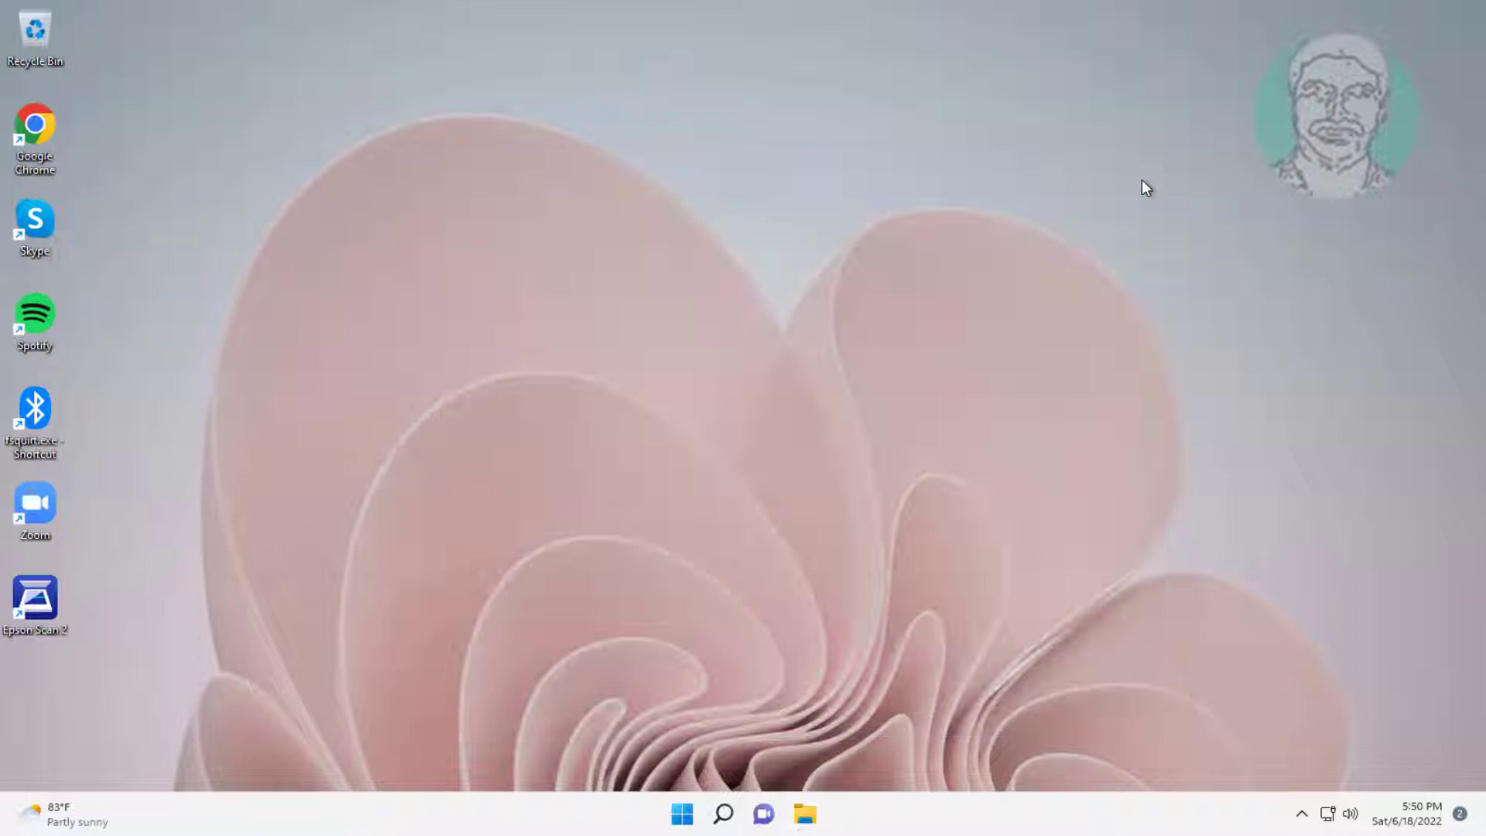
key("super+s")
type("cm")
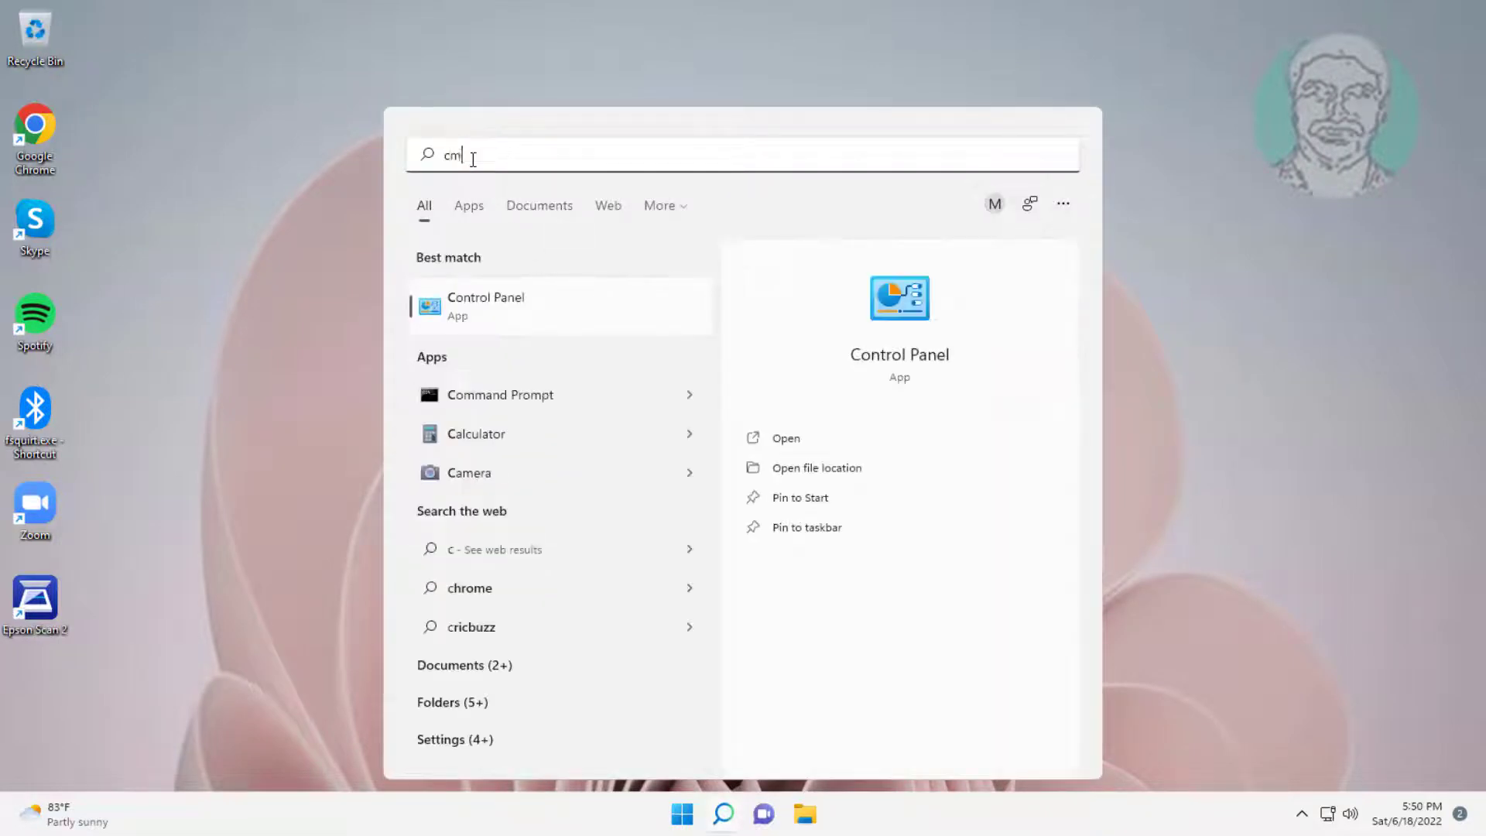
type("d")
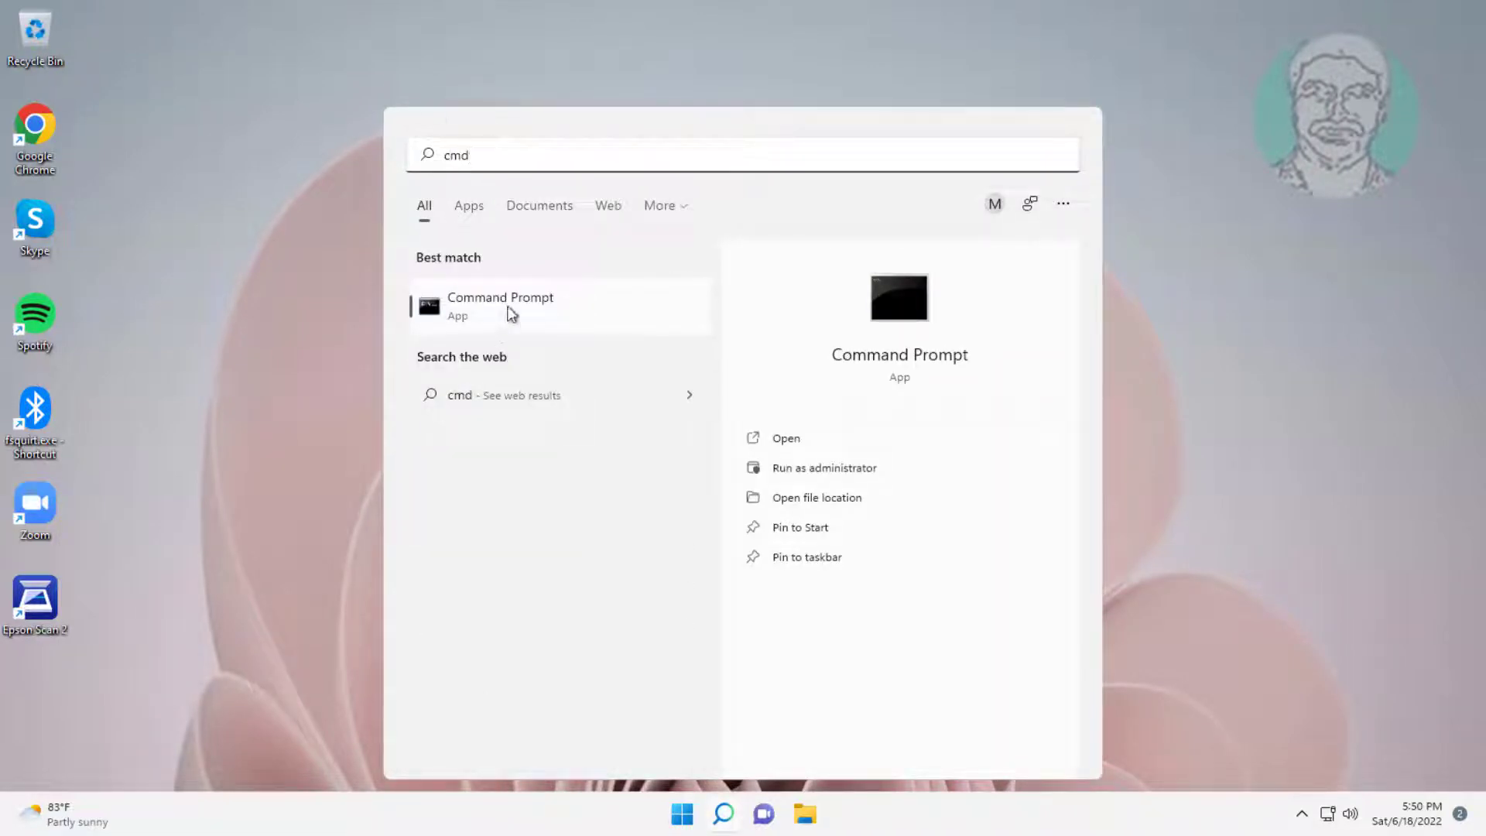
right_click(509, 315)
left_click(595, 335)
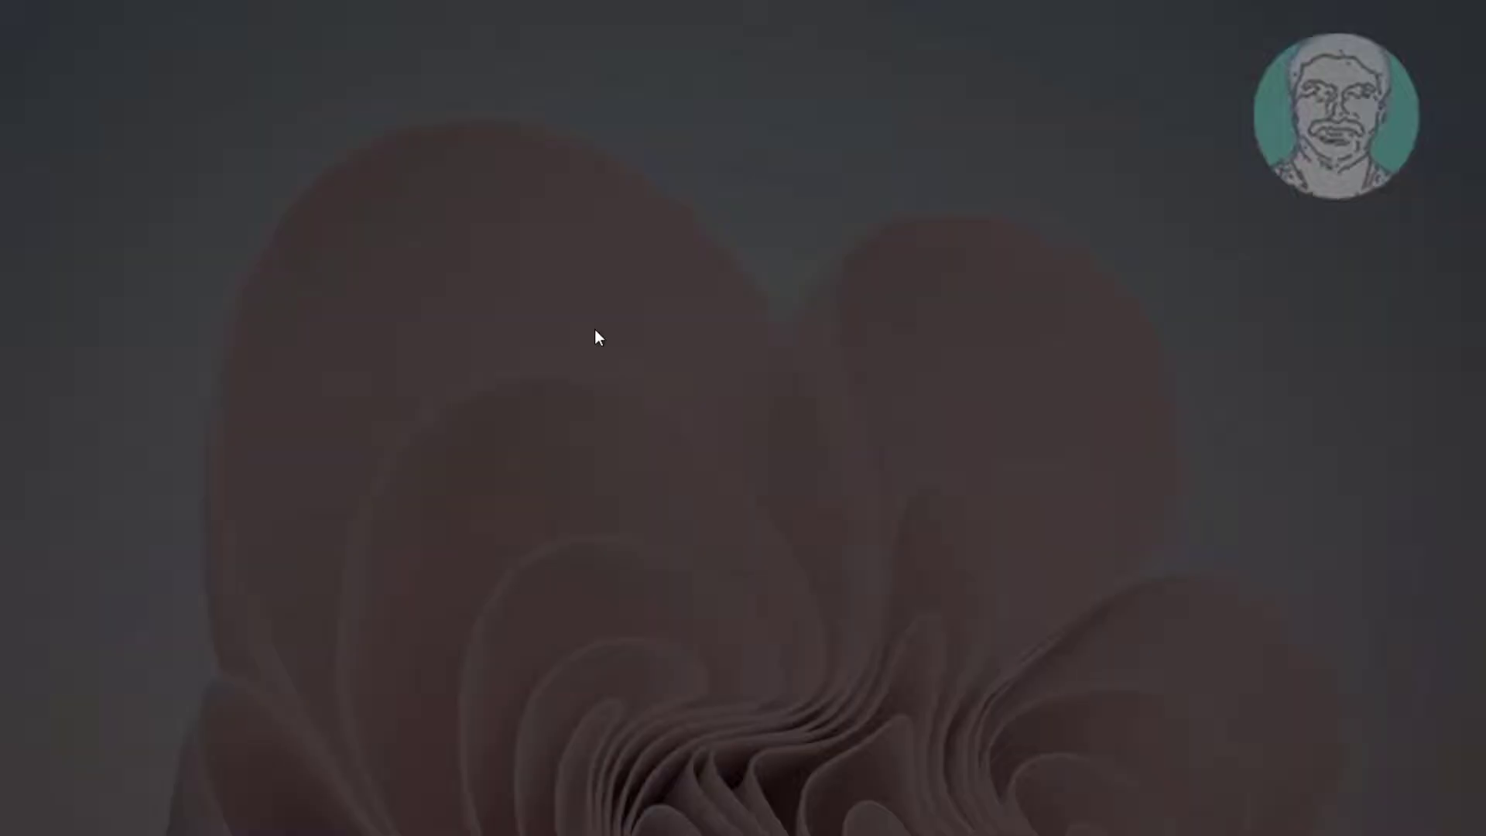
left_click(839, 547)
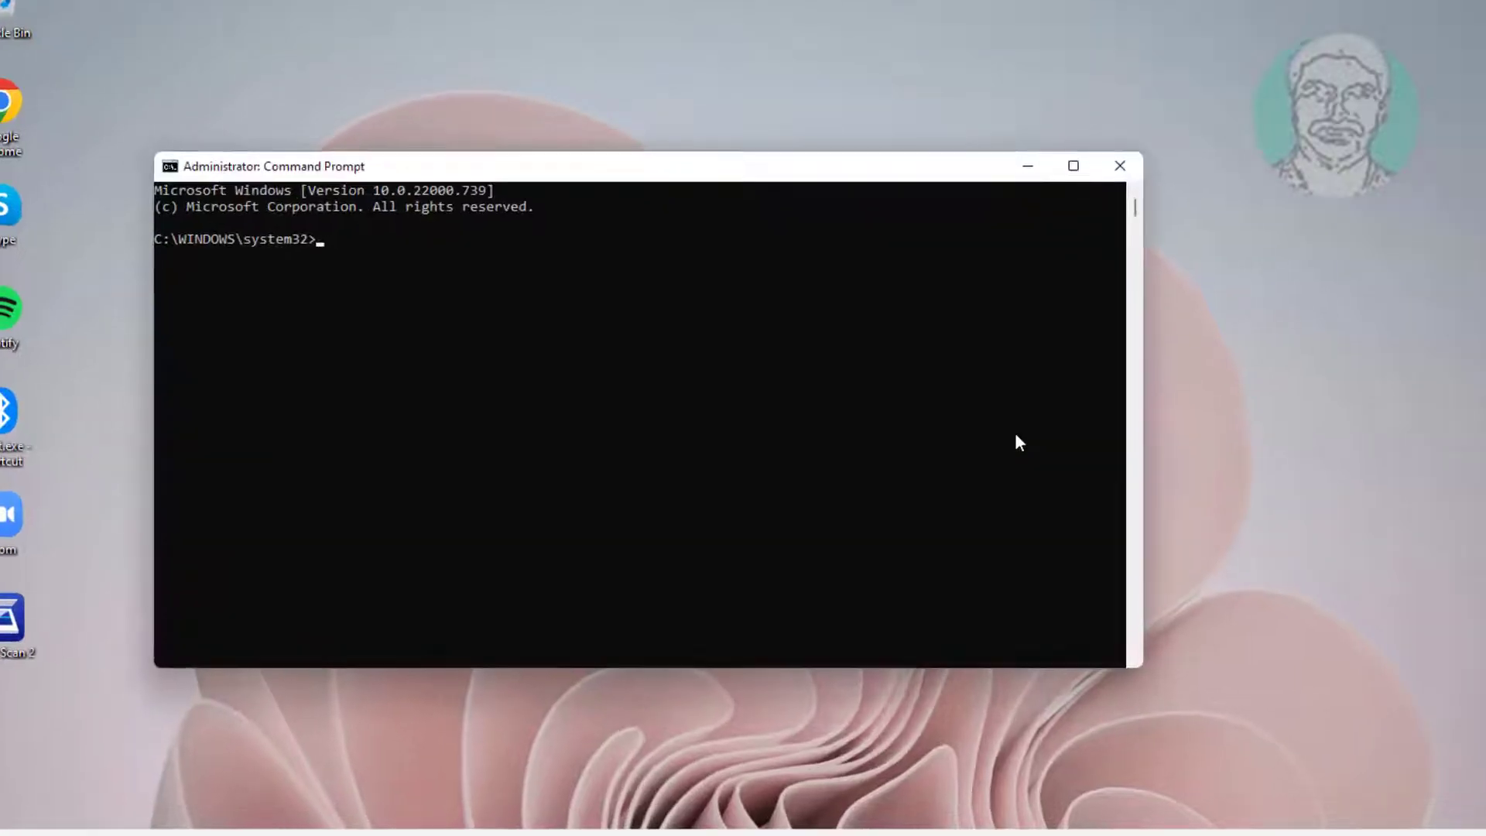
type("dism")
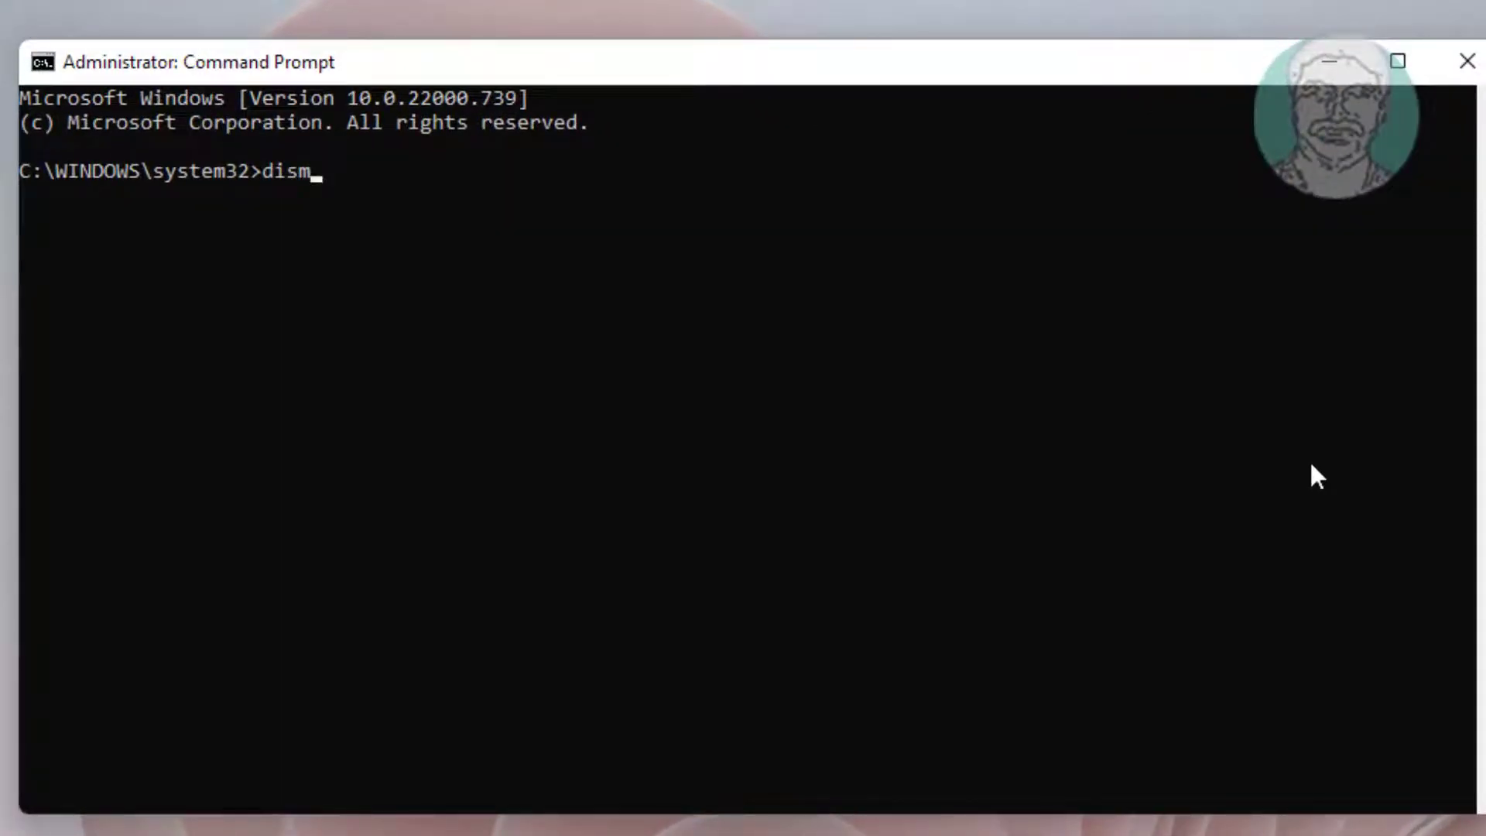
type(" /on")
type("line /enable-")
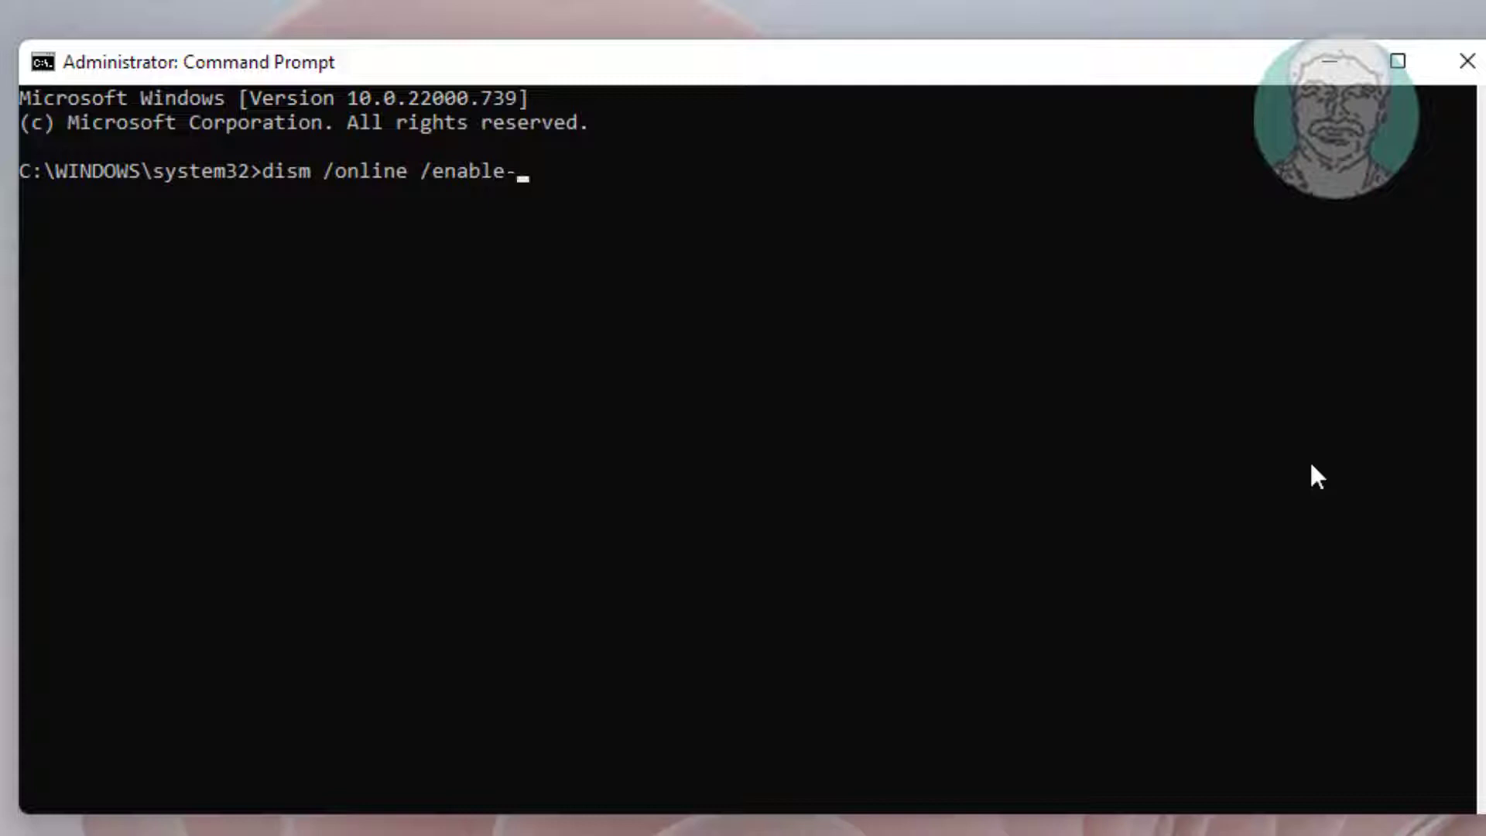
type("feature ")
type("/fe")
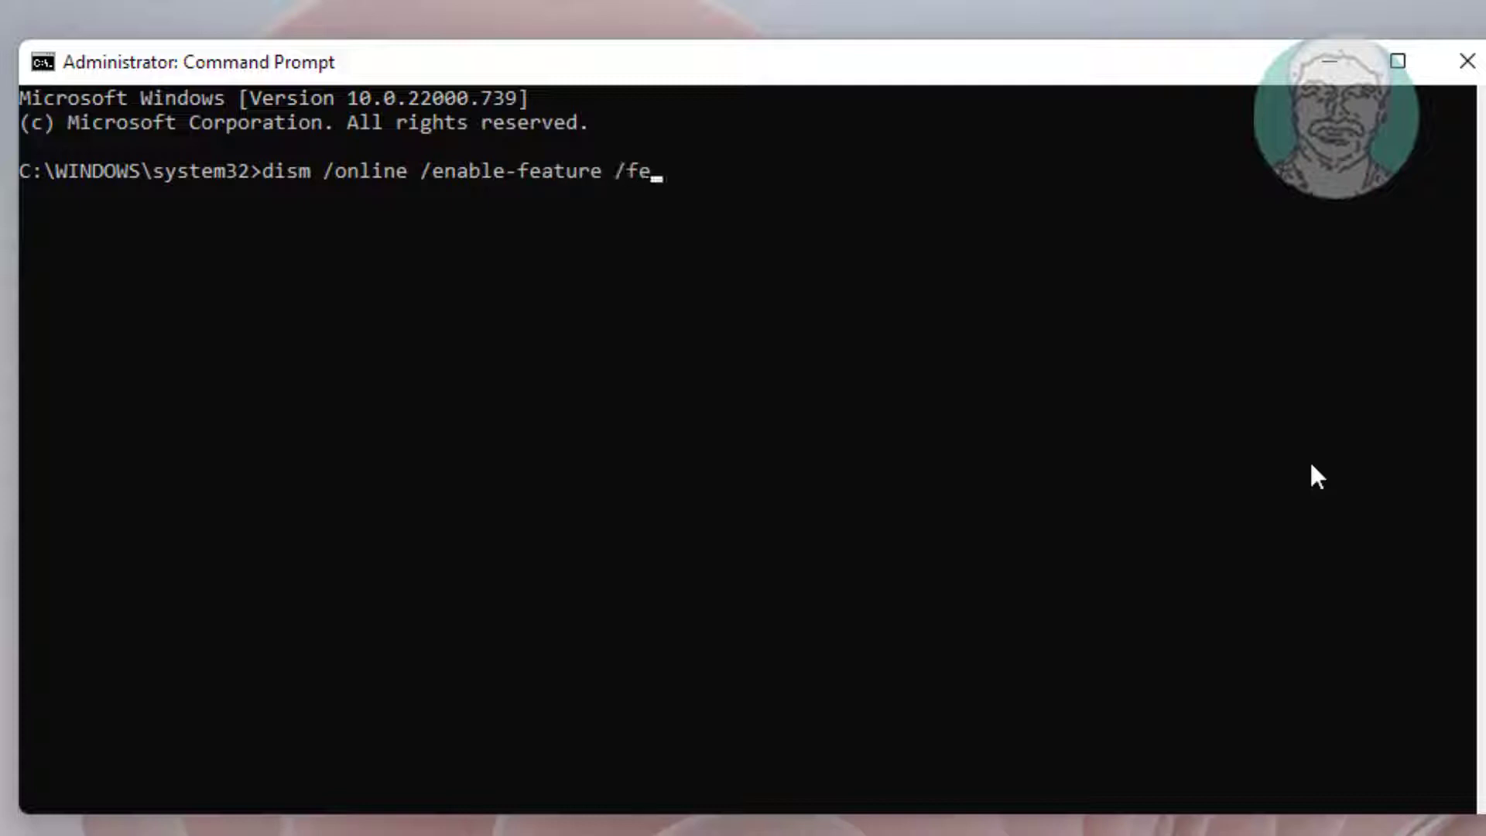
type("aturename")
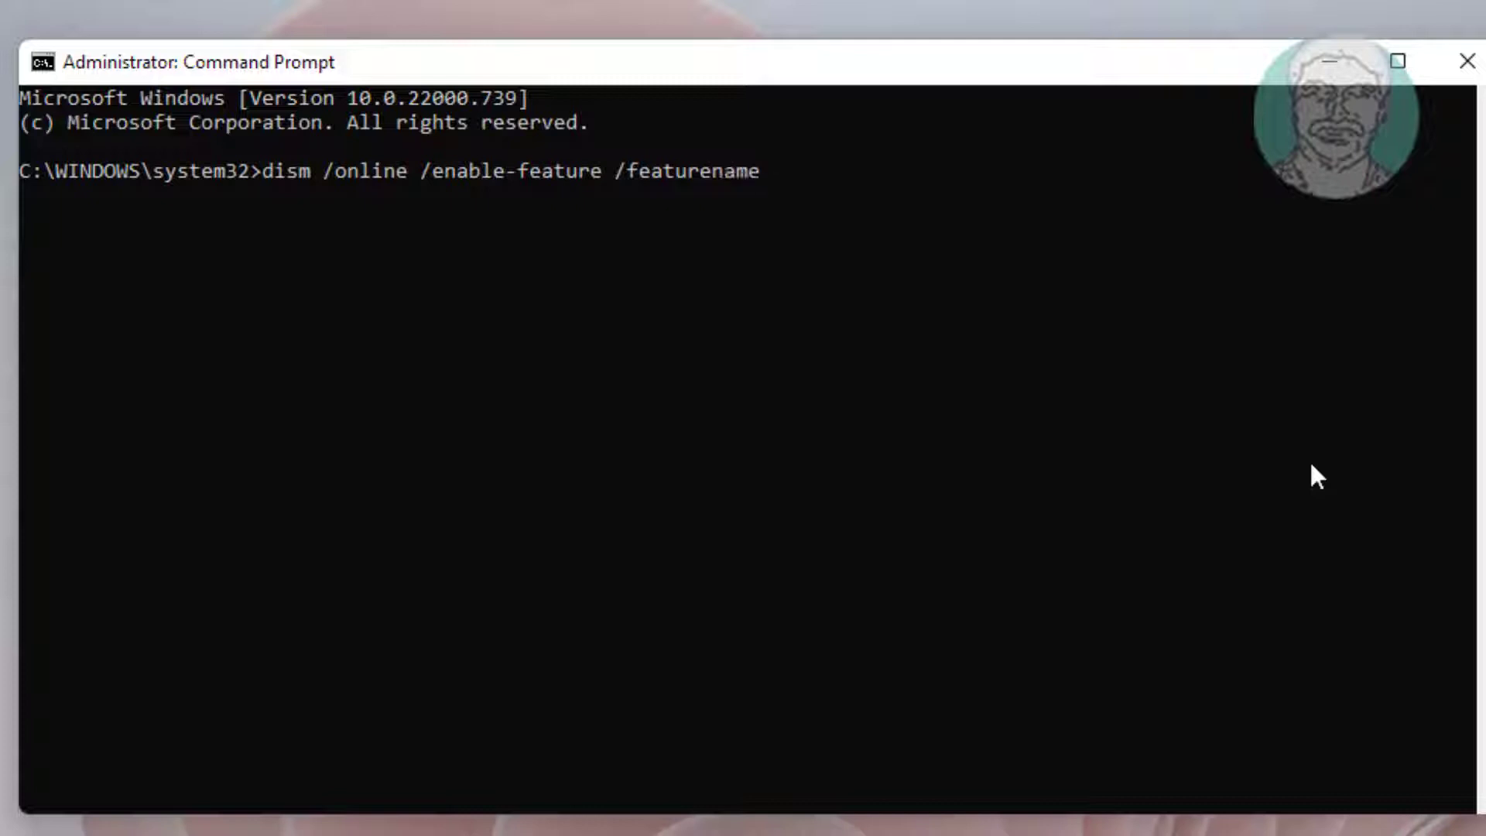
type(":")
type("Netfx")
type("3")
type(" /All")
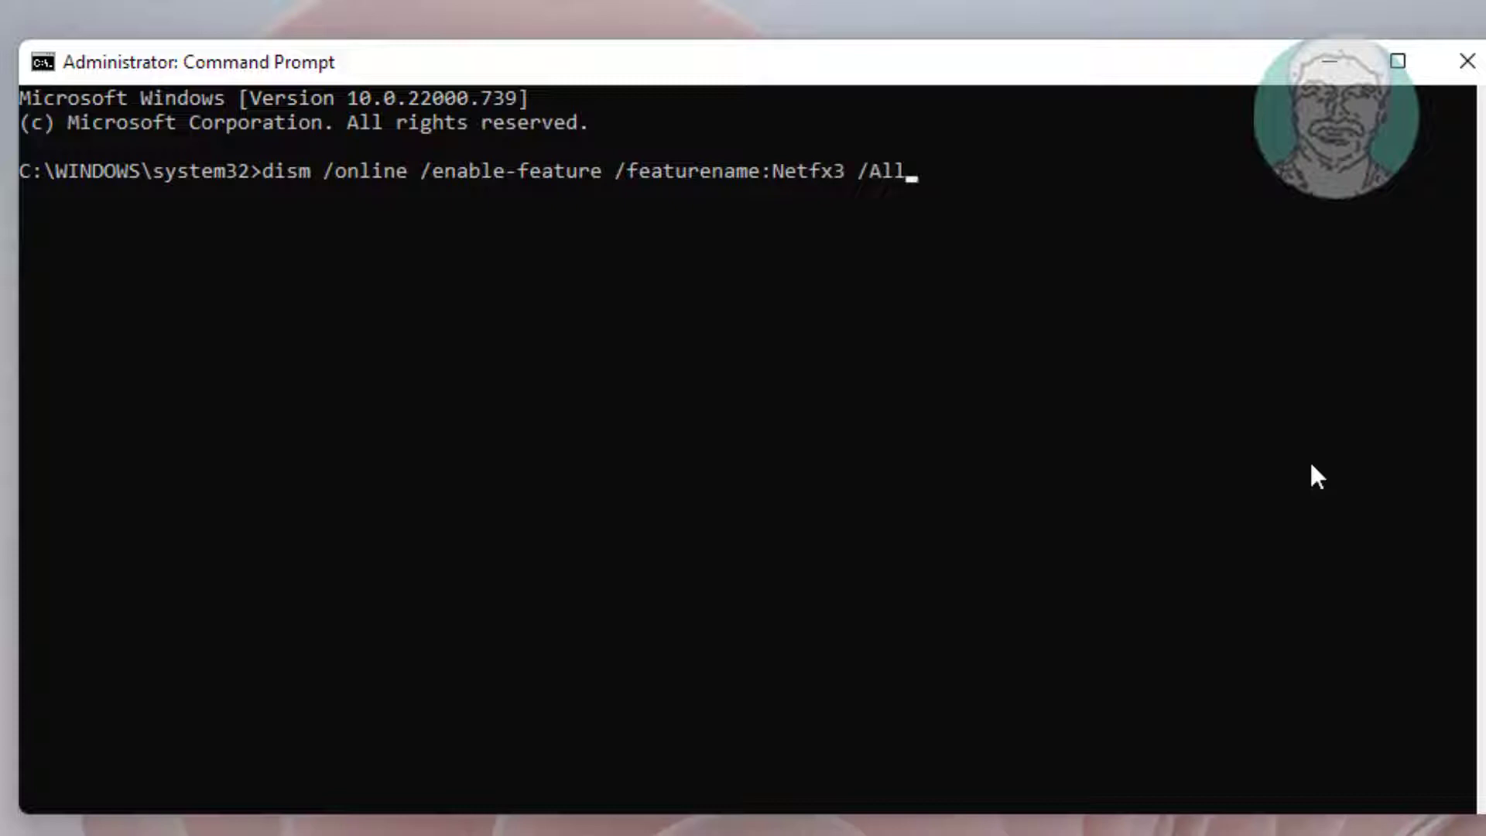
type(" /Lim")
type("it")
type("access ")
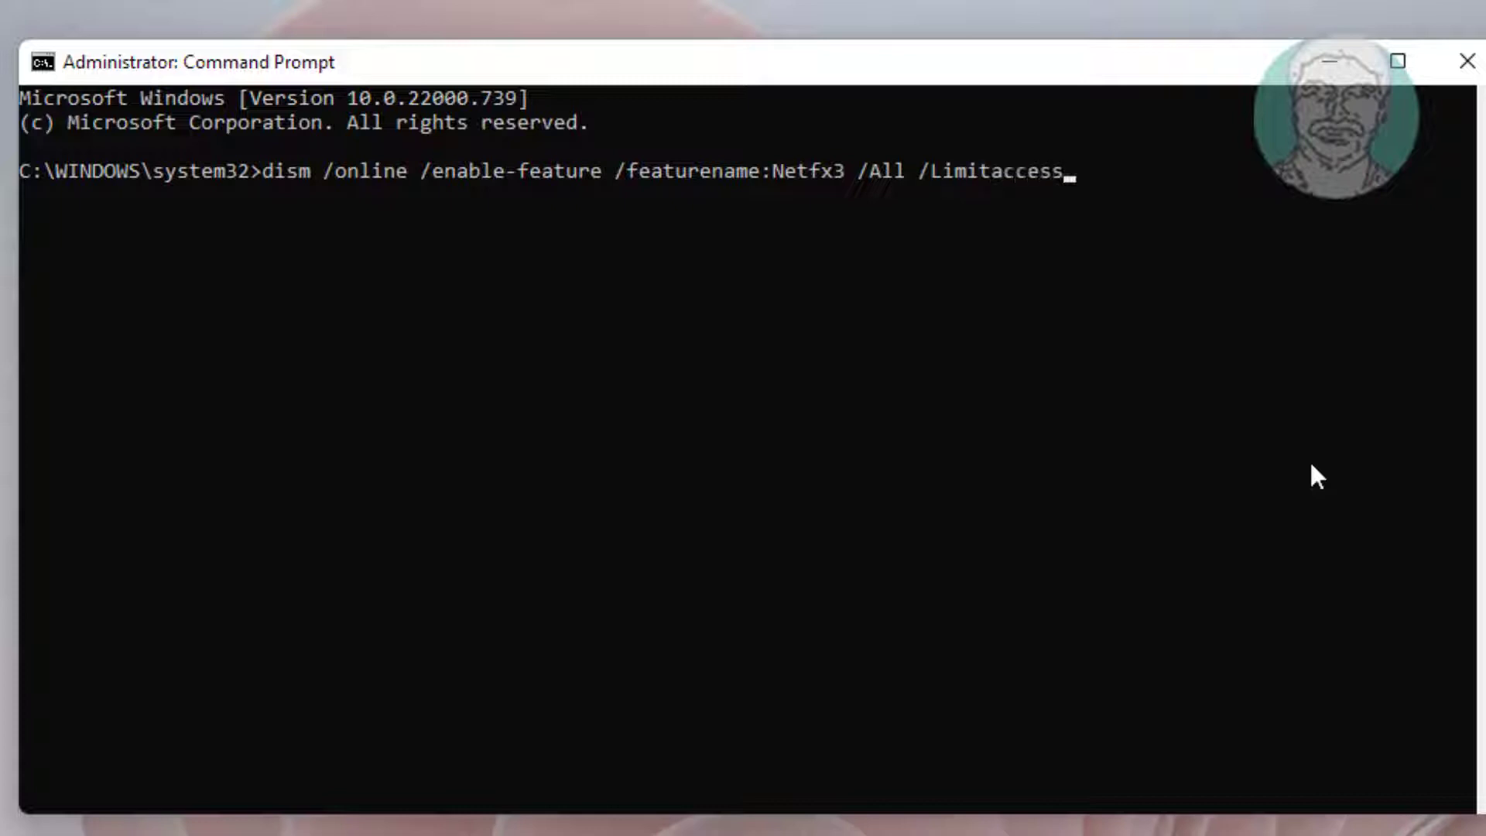
type("/")
type("Source:")
type("D:so")
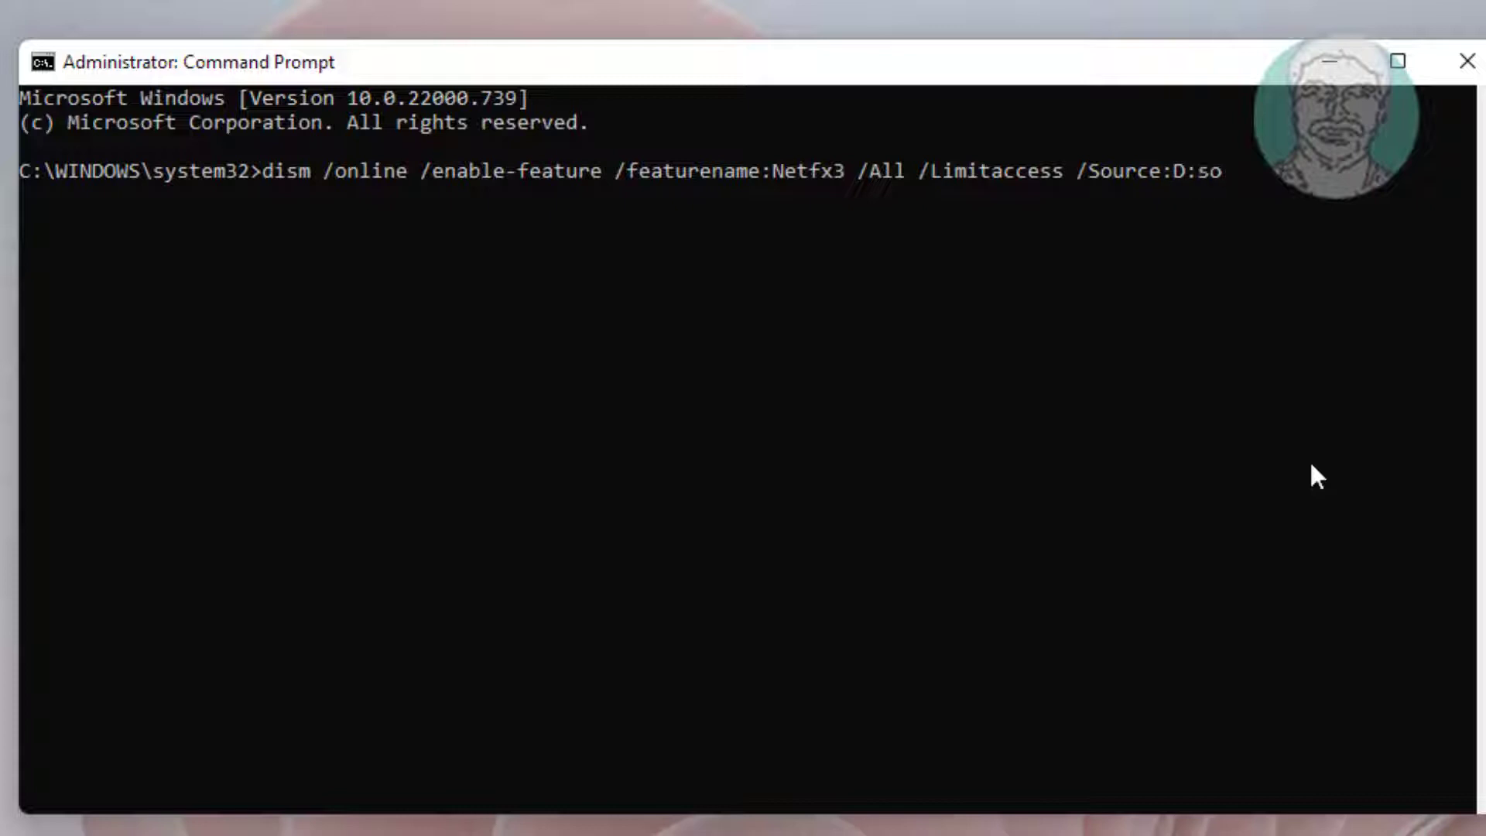
type("urces\\")
type("sxs")
Step: Run DISM to enable NetFx3 with /All from the D:sources\sxs source
key("Return")
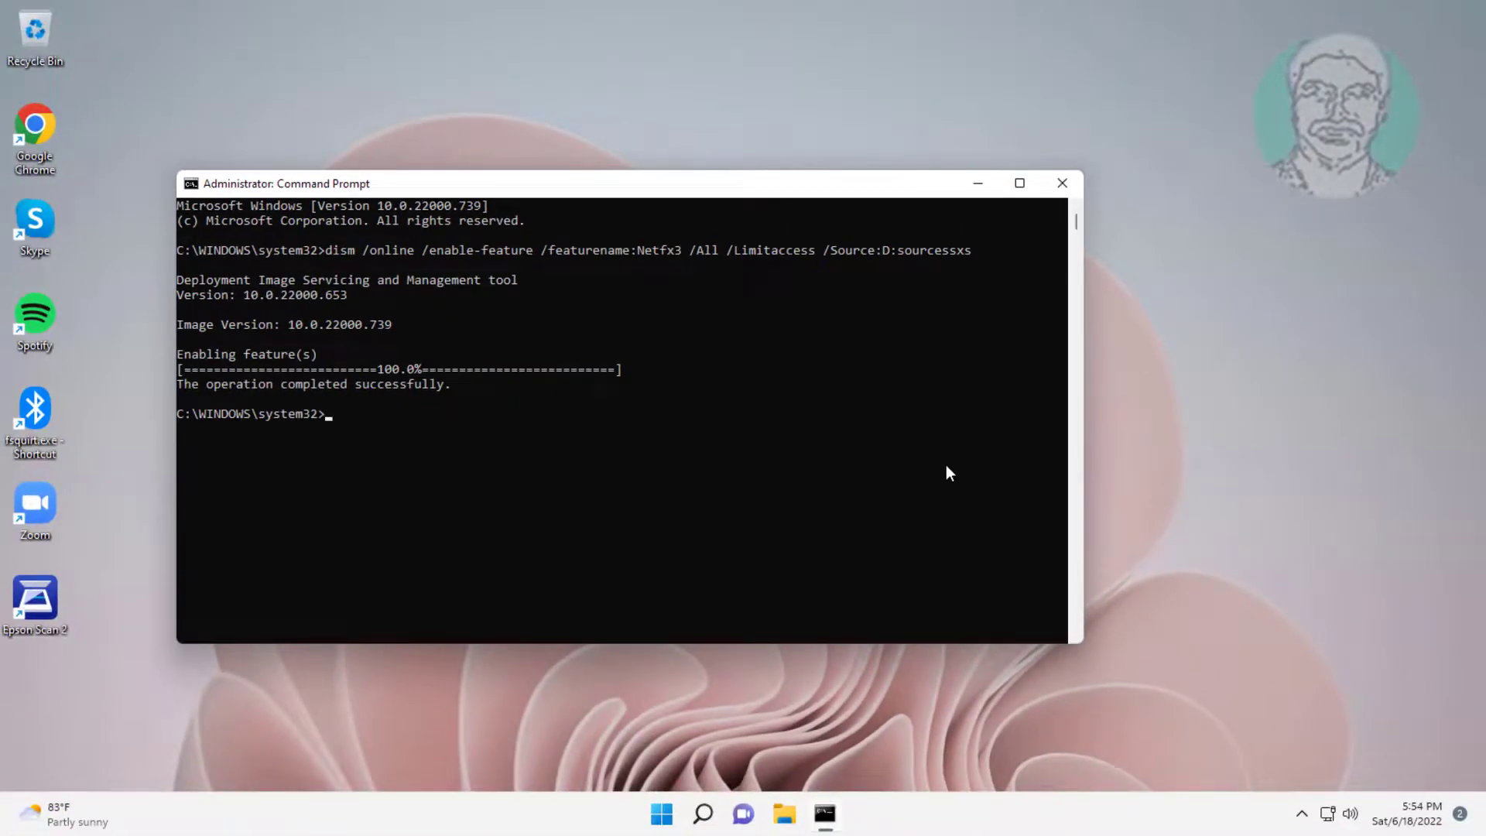
type("exit")
Step: Exit Command Prompt and load the copied Repair the .NET Framework page in Chrome
key("Return")
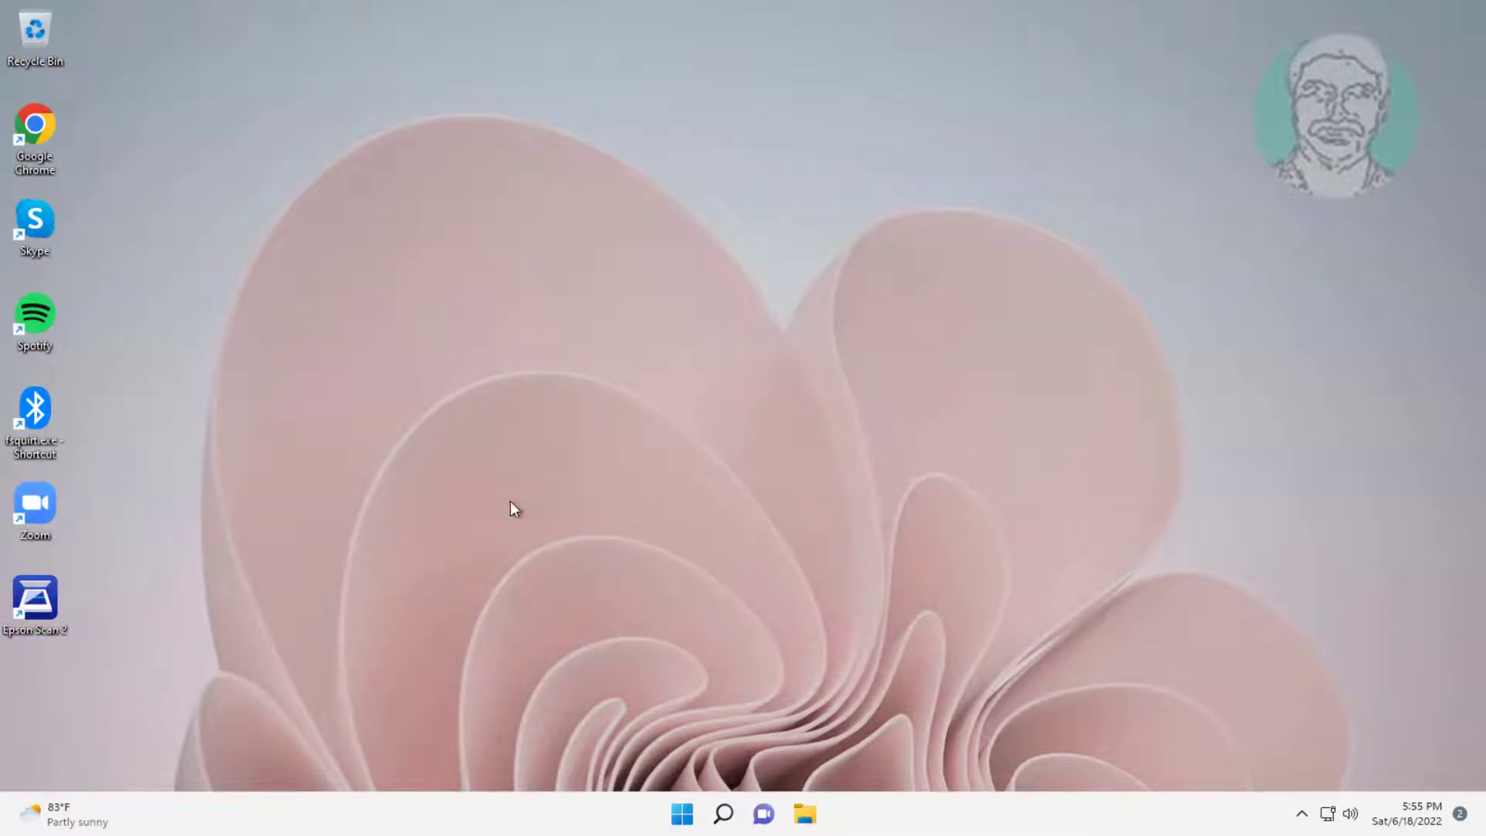
double_click(35, 133)
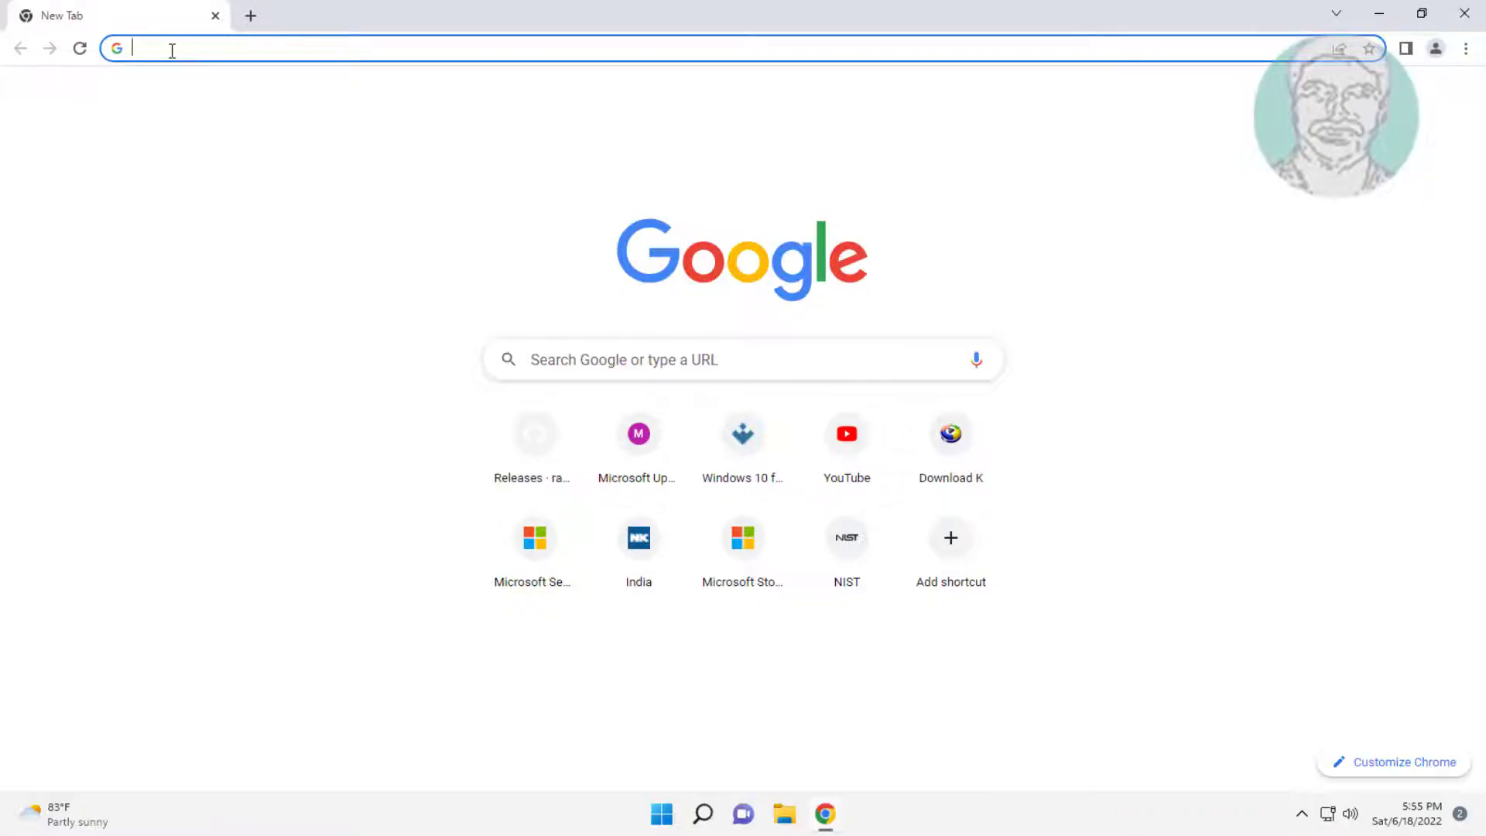
right_click(173, 50)
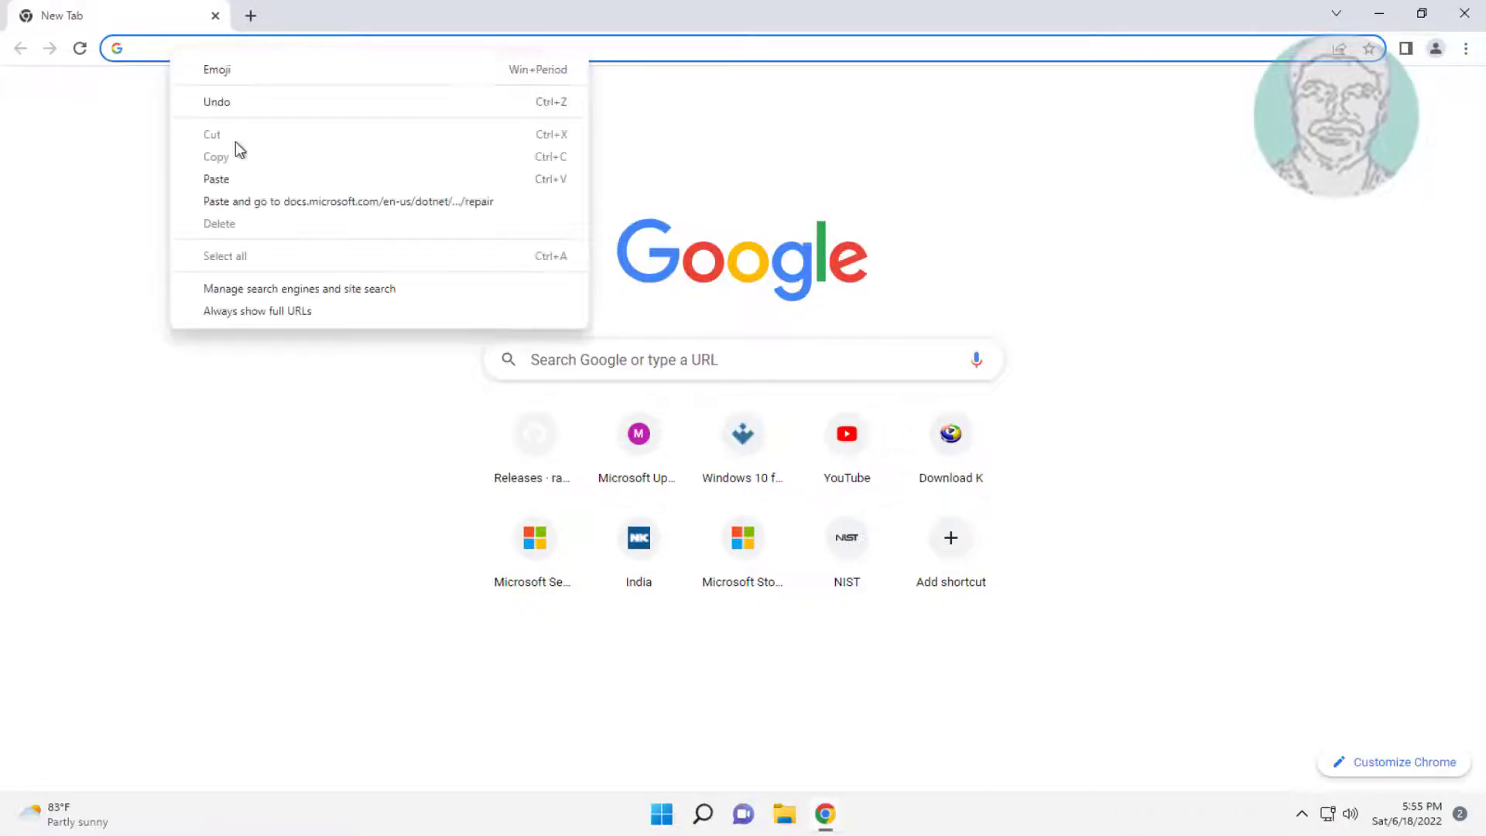
left_click(255, 200)
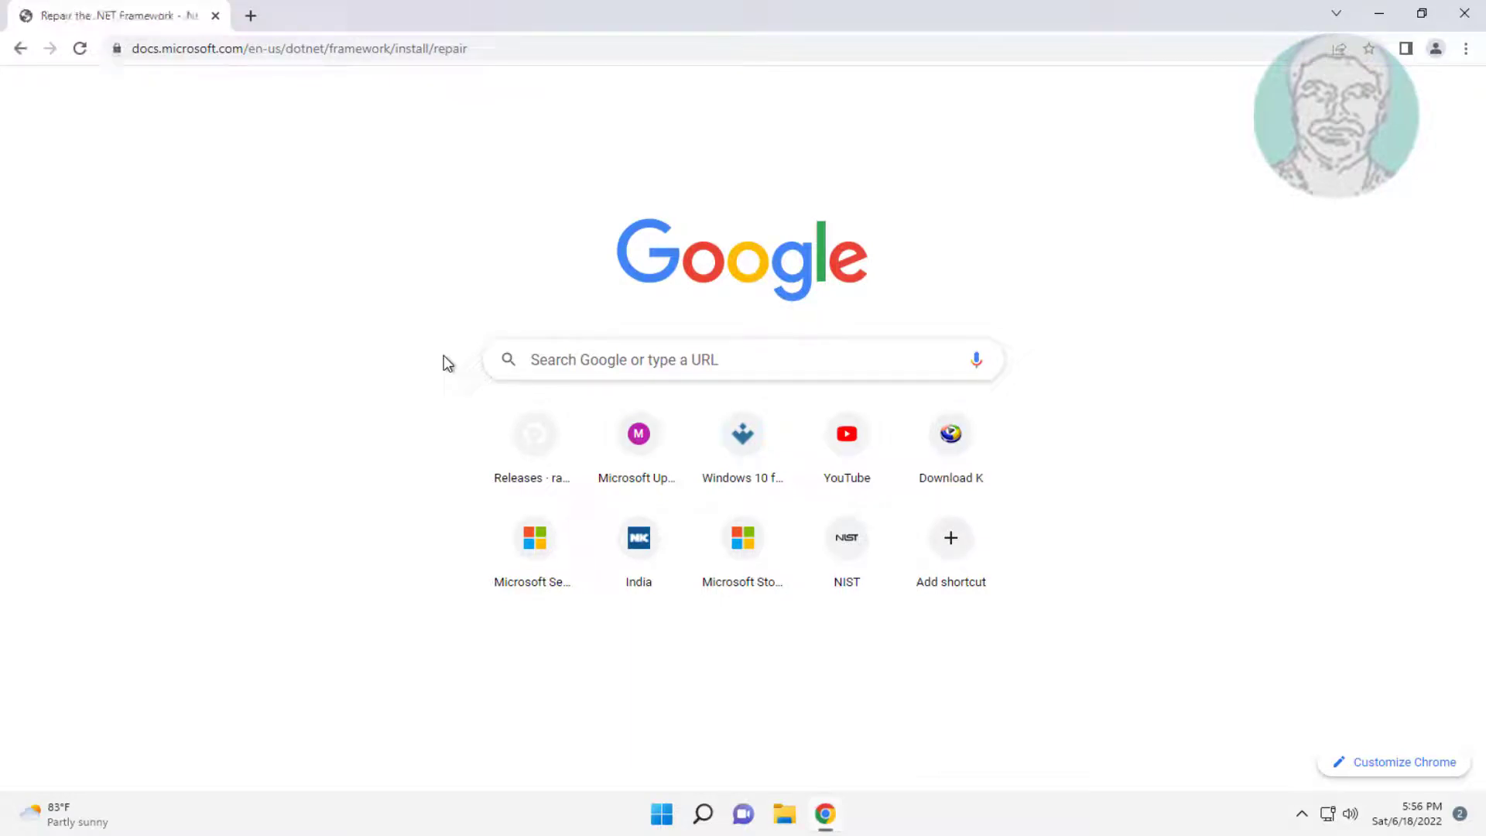
Step: Download NetFxRepairTool.exe and launch it, allowing it to run
left_click(838, 424)
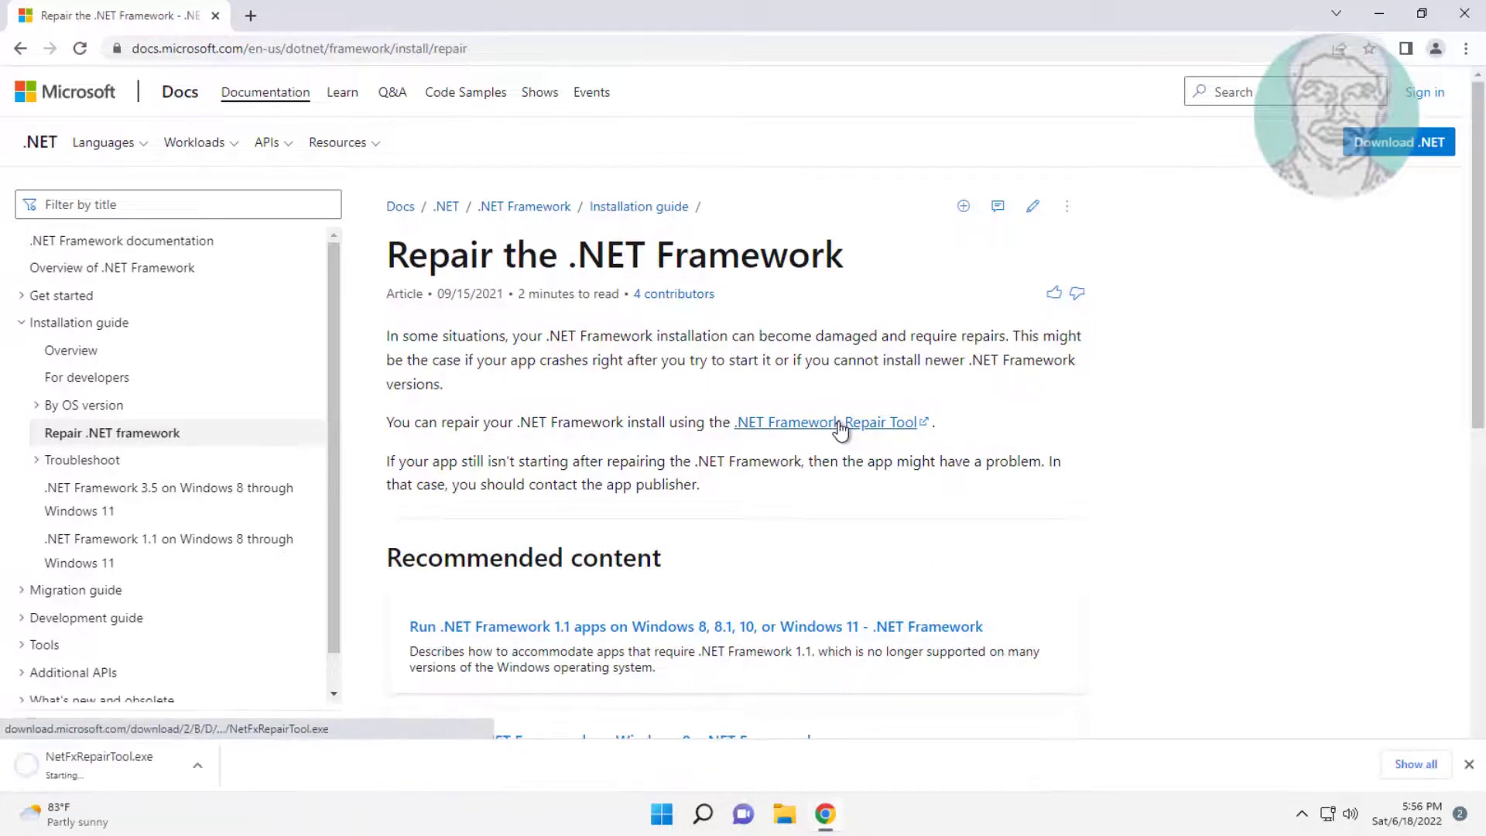
left_click(85, 778)
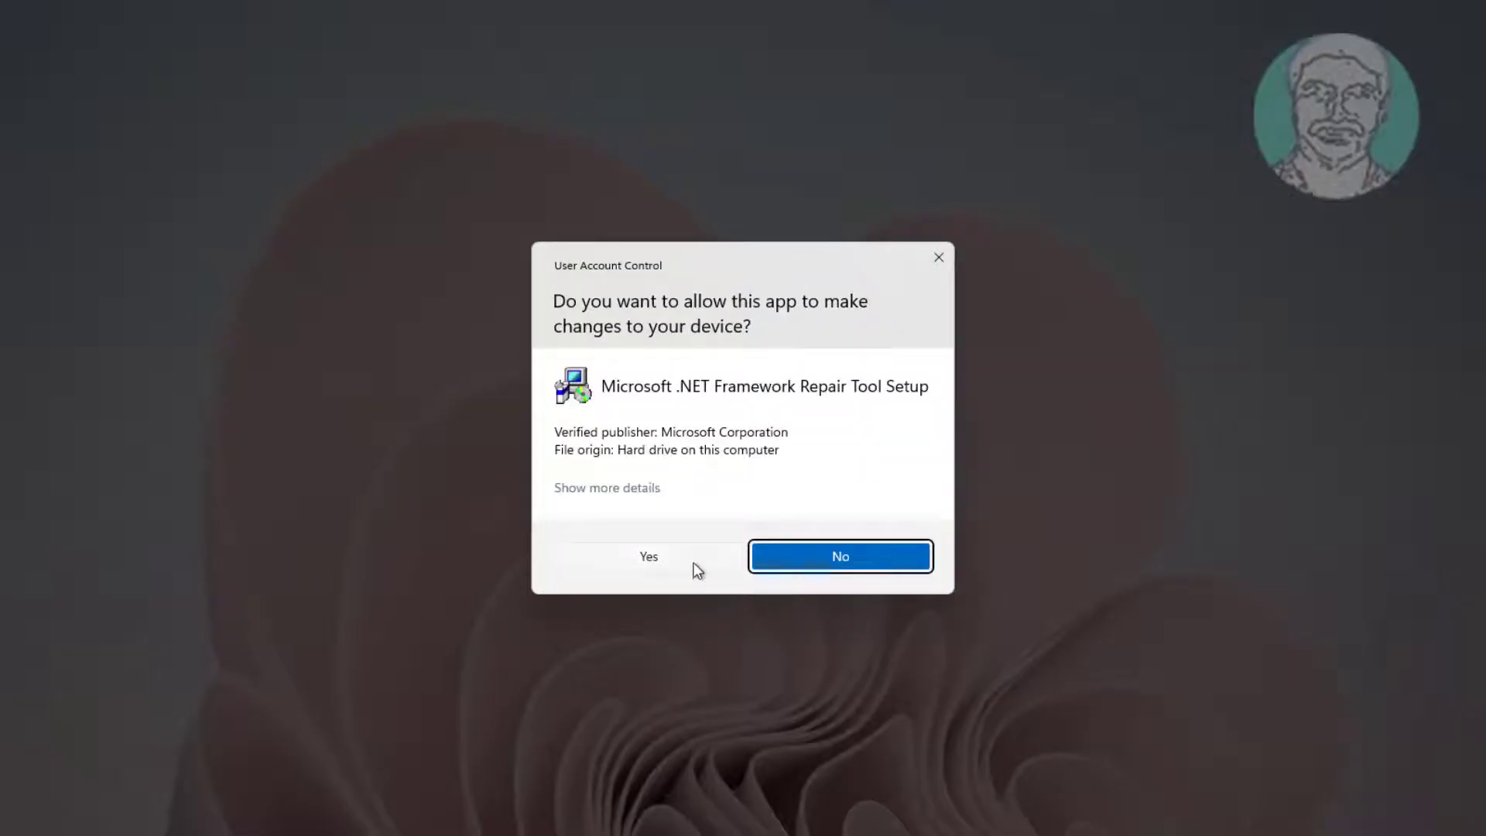
left_click(694, 570)
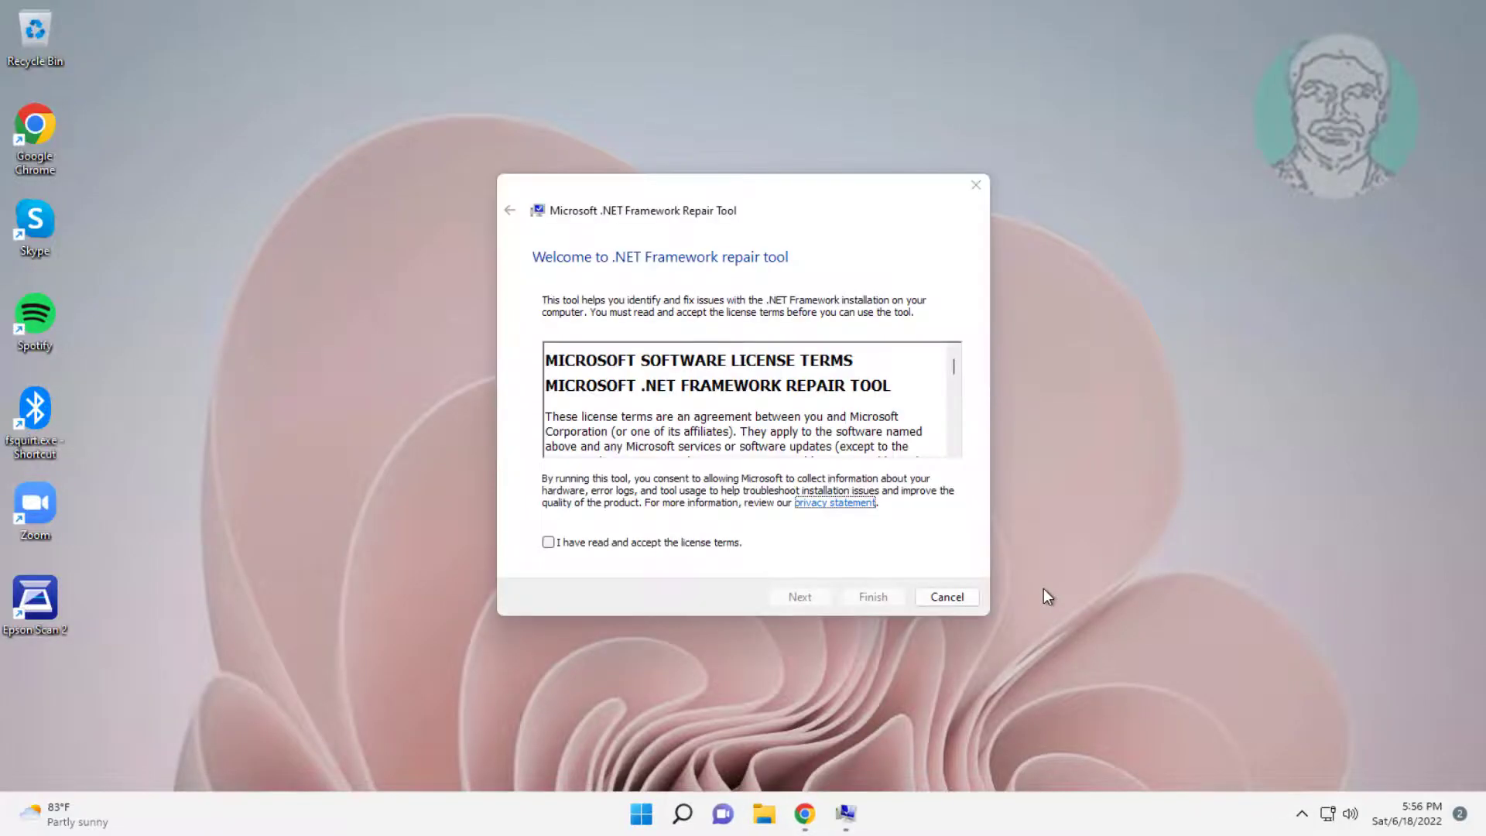
Step: Accept the license, detect issues, apply both recommended Windows Installer changes, and finish
left_click(560, 543)
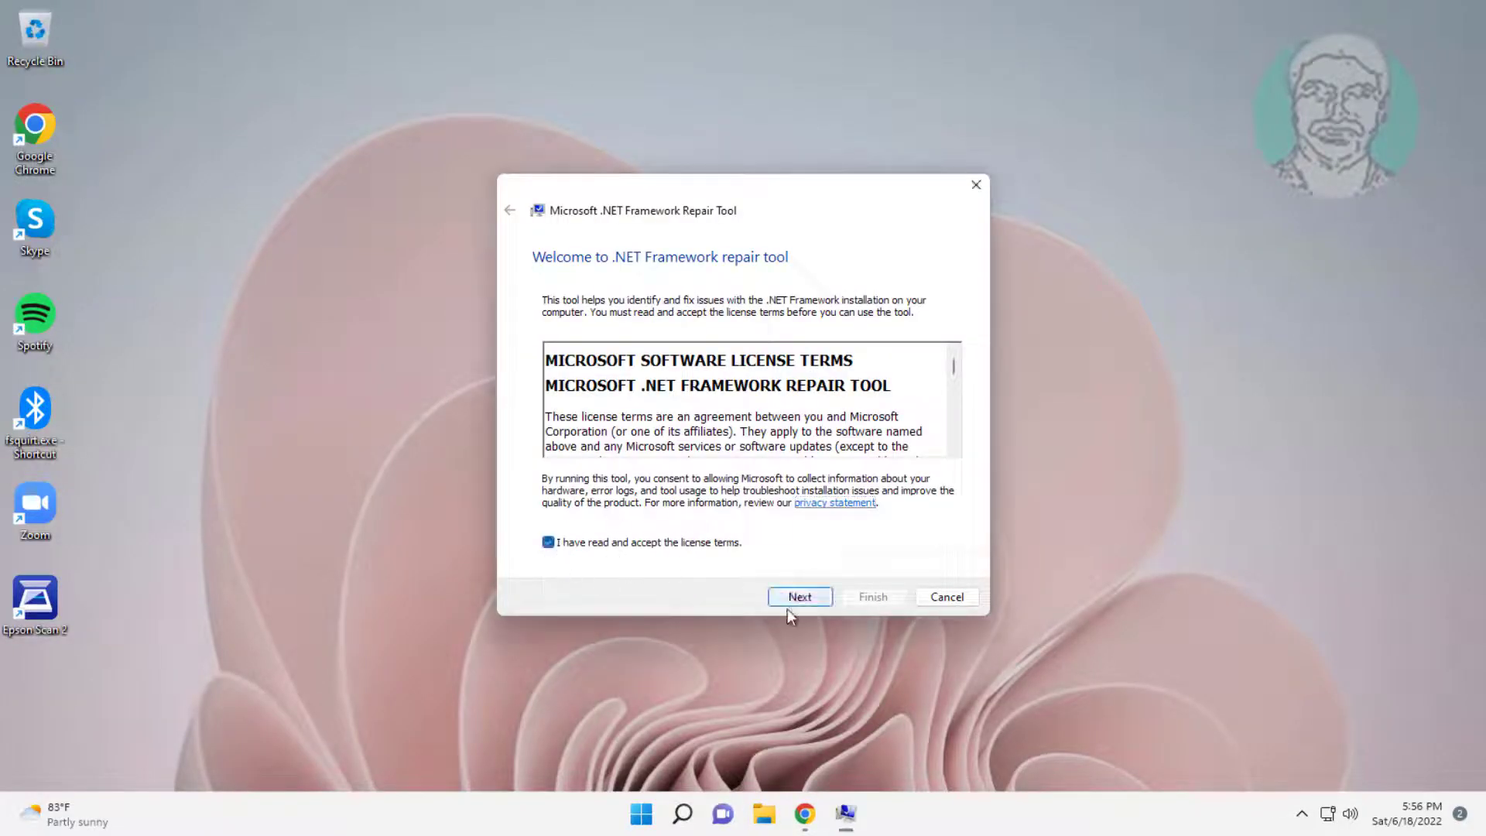
left_click(818, 602)
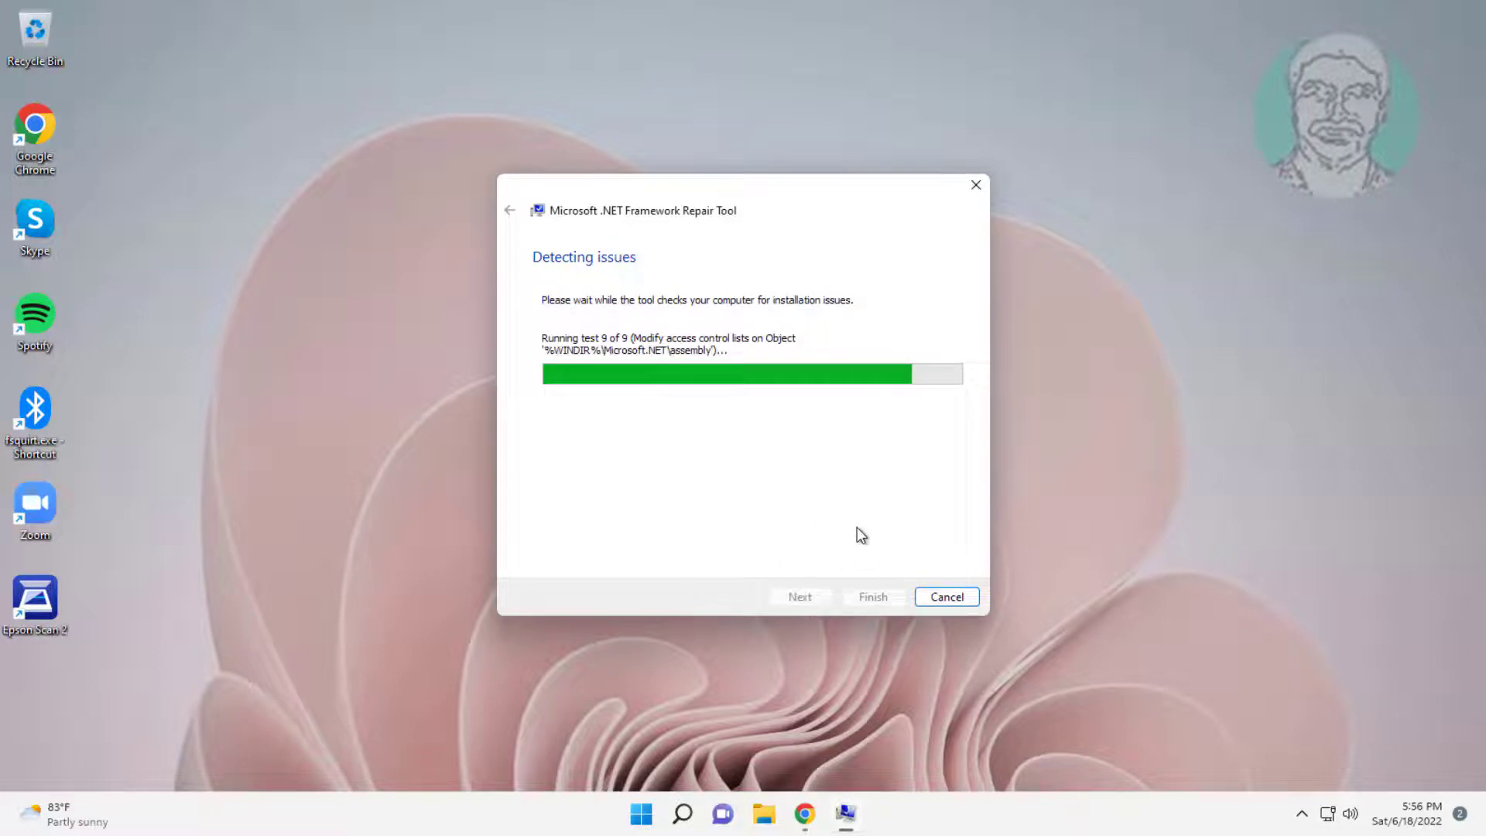
left_click(790, 596)
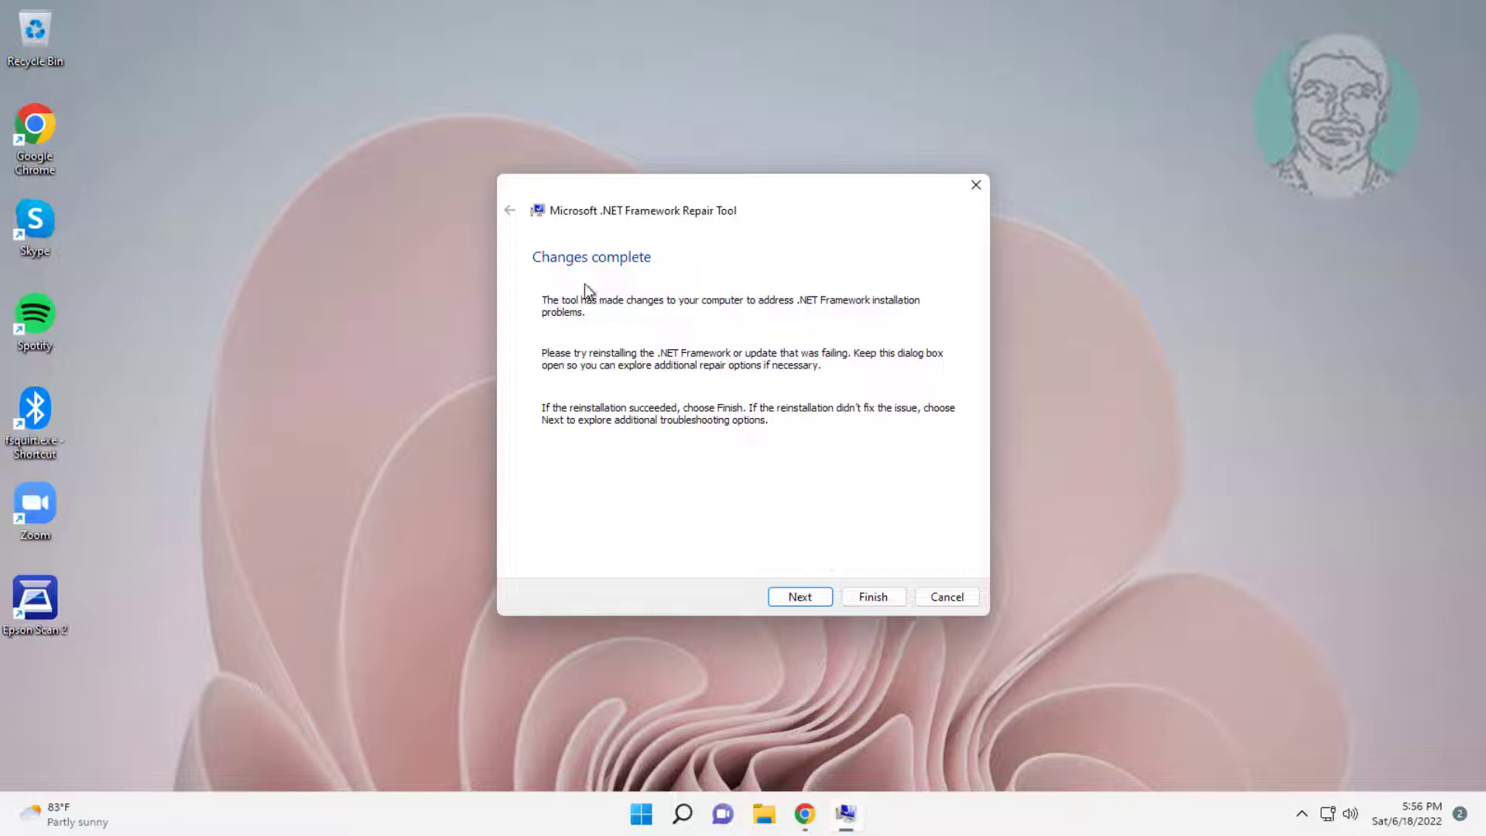
left_click(872, 598)
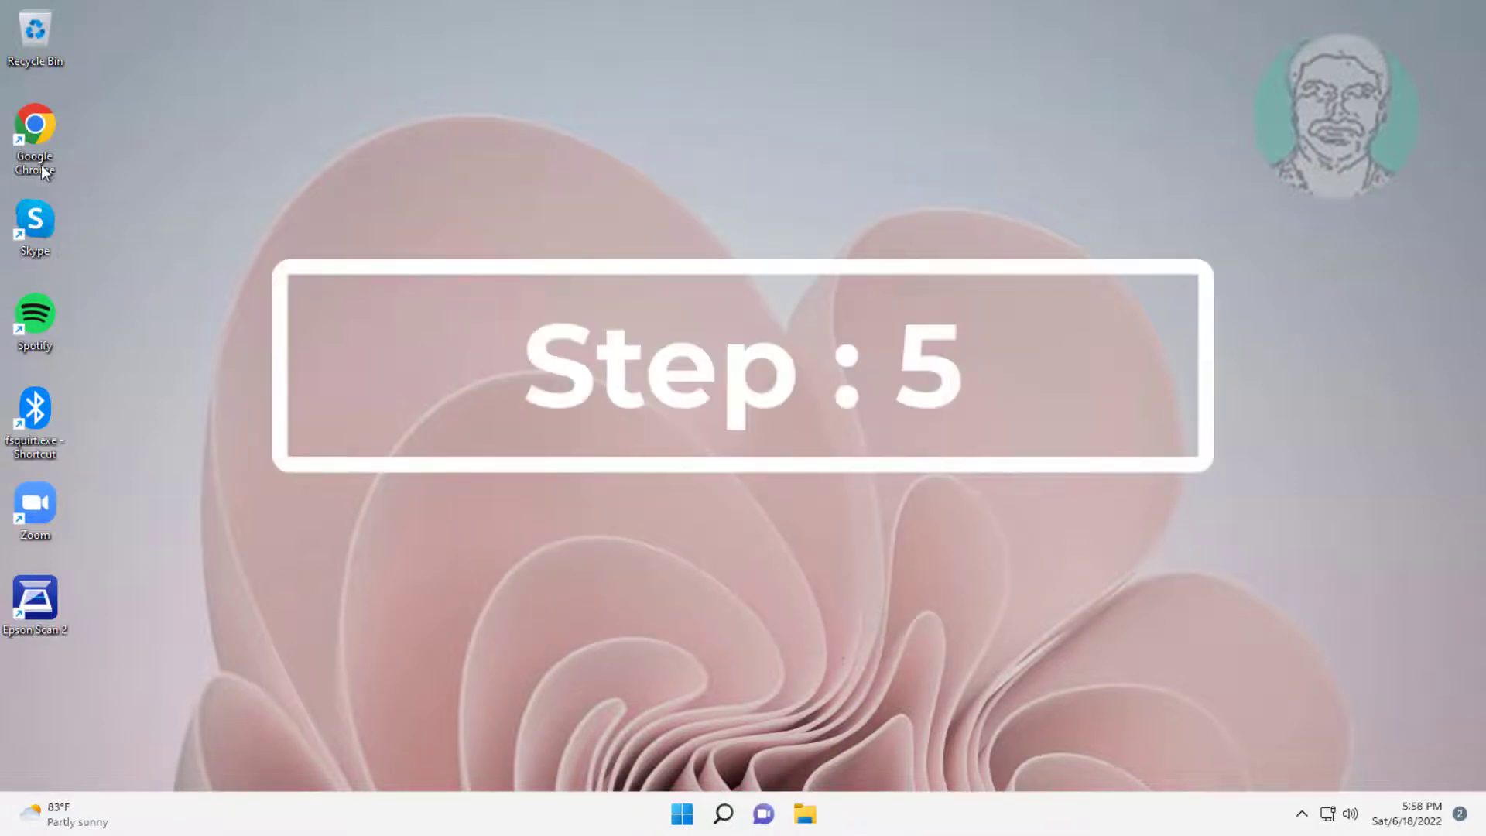
Step: Load the DirectX End-User Runtimes (June 2010) link in Chrome, open the installer, and minimize Chrome
double_click(21, 138)
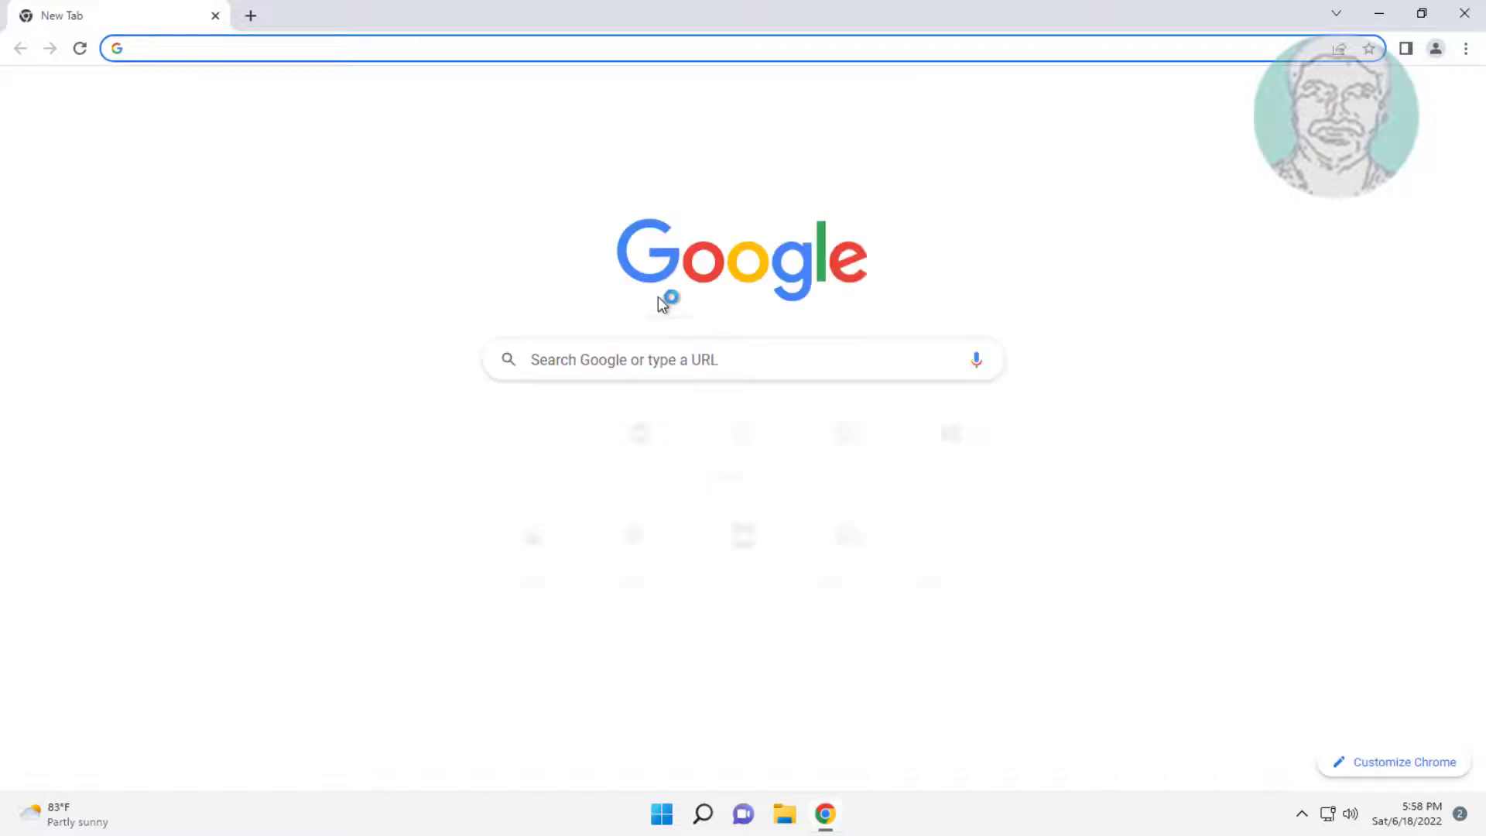
right_click(154, 52)
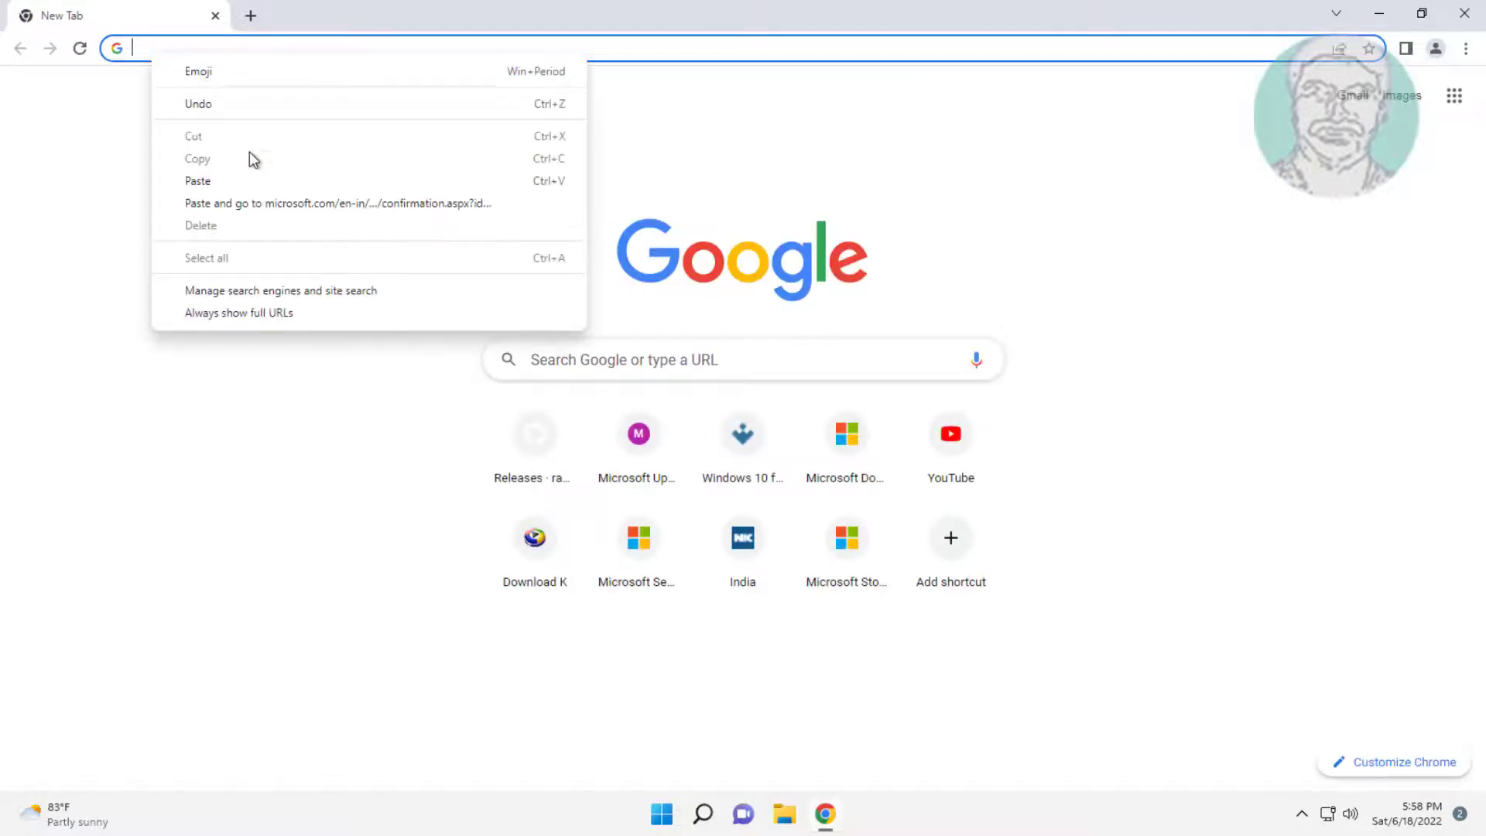
left_click(258, 203)
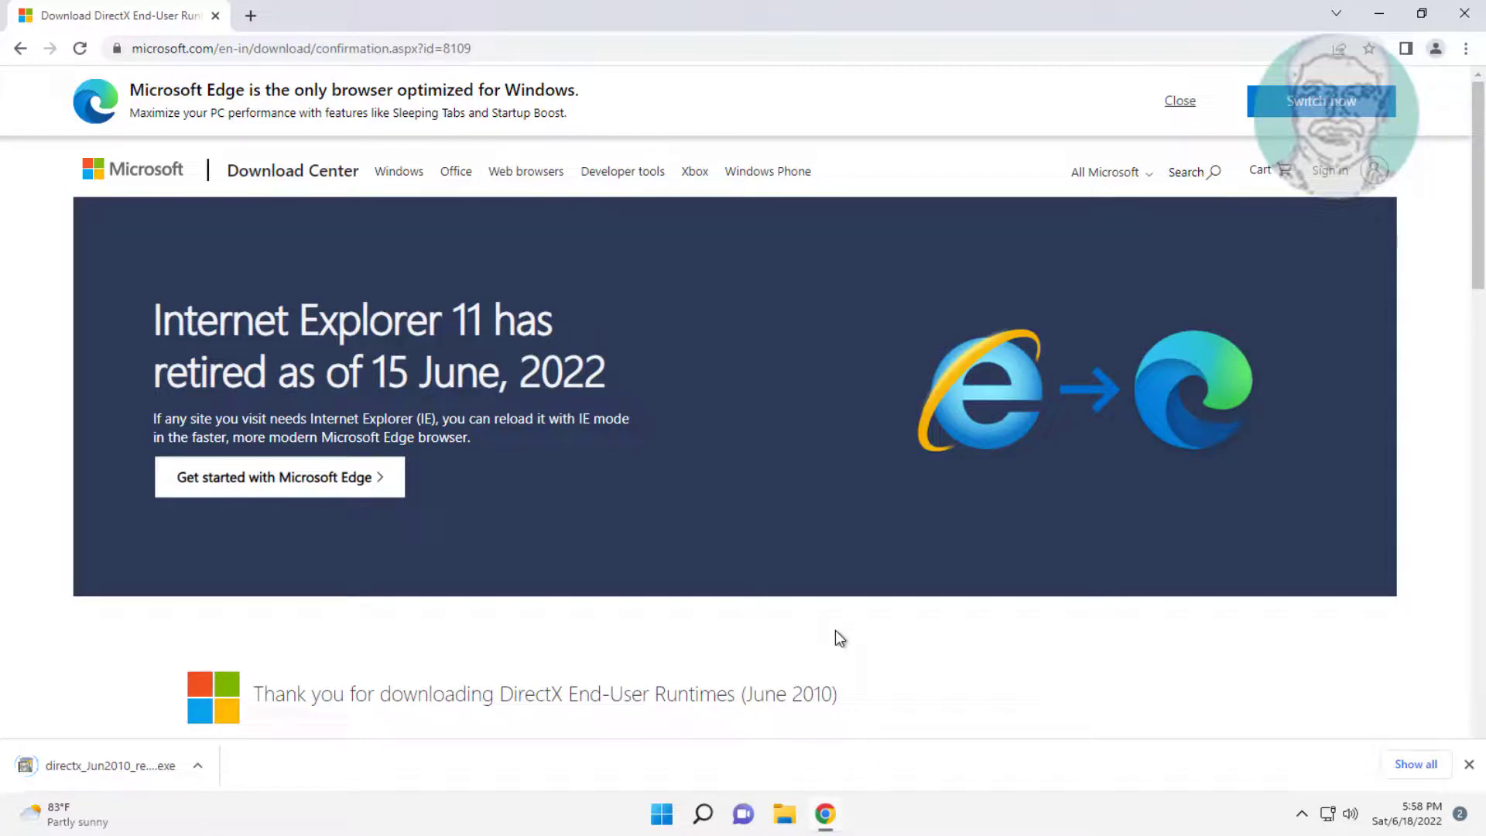
left_click(86, 765)
left_click(1380, 10)
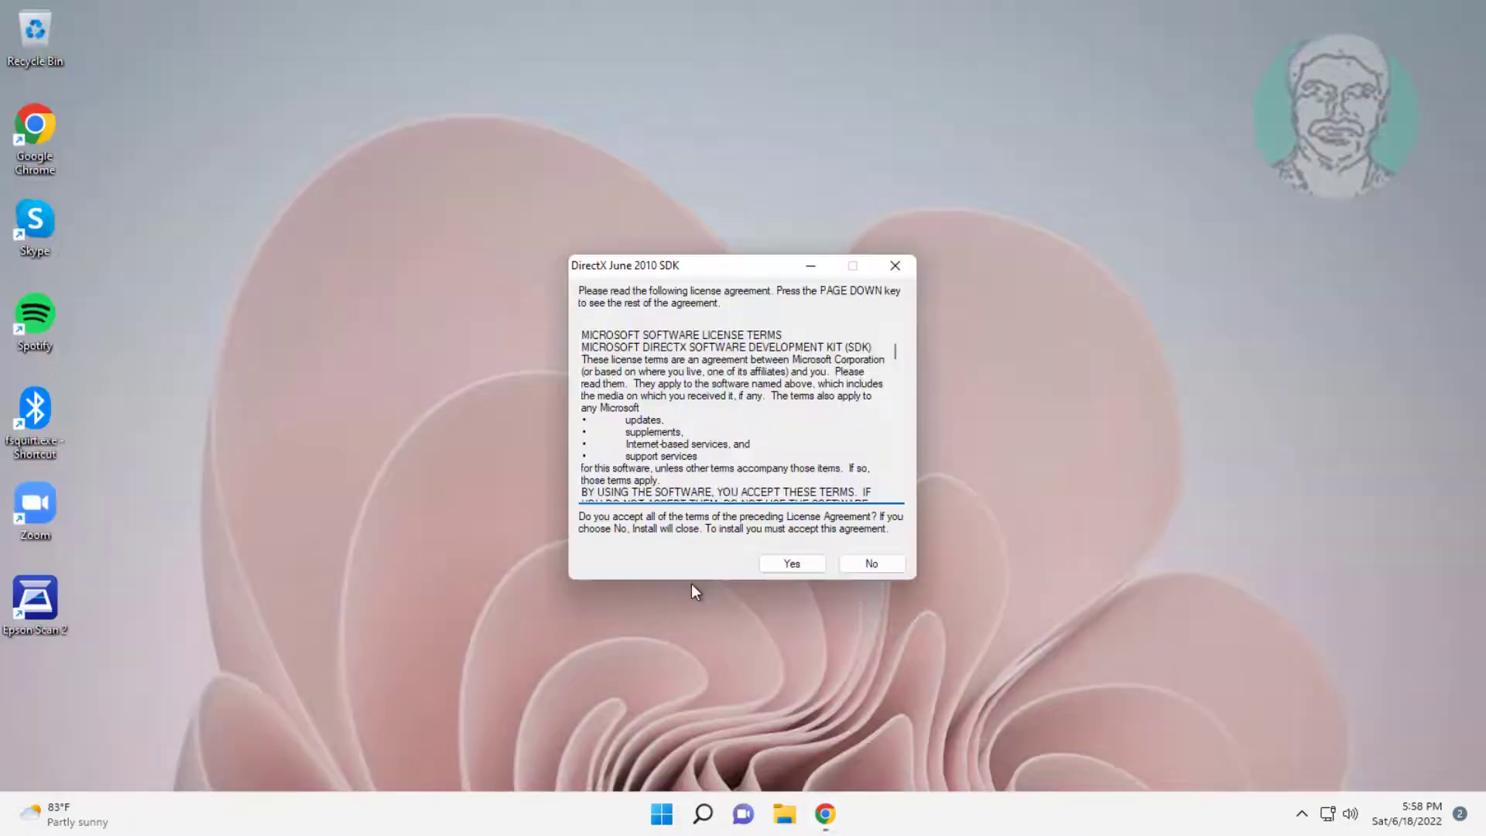
Step: Accept the DirectX license and create a new desktop folder named Directx
left_click(798, 567)
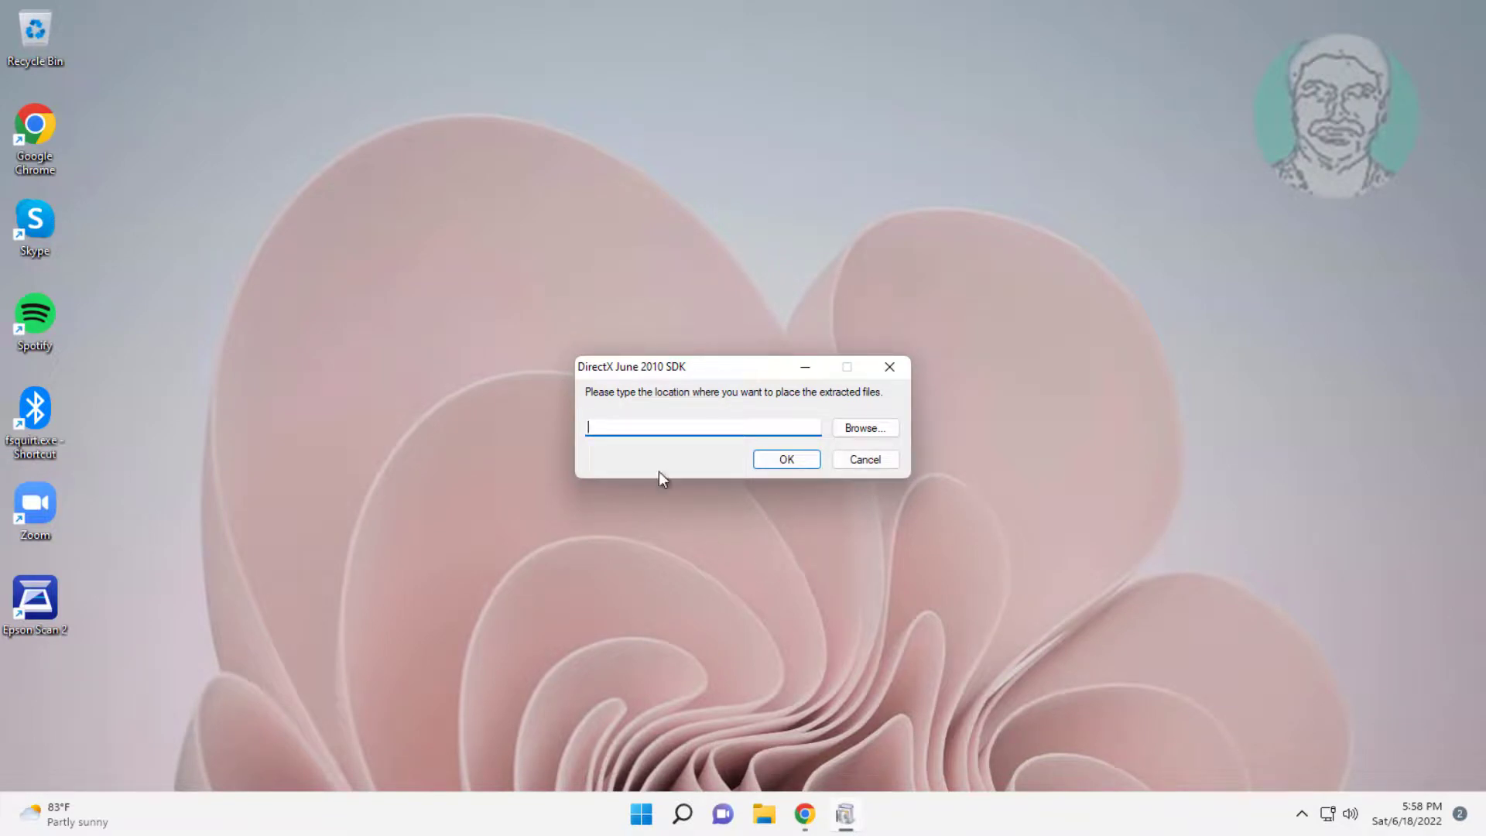
left_click(273, 205)
right_click(273, 205)
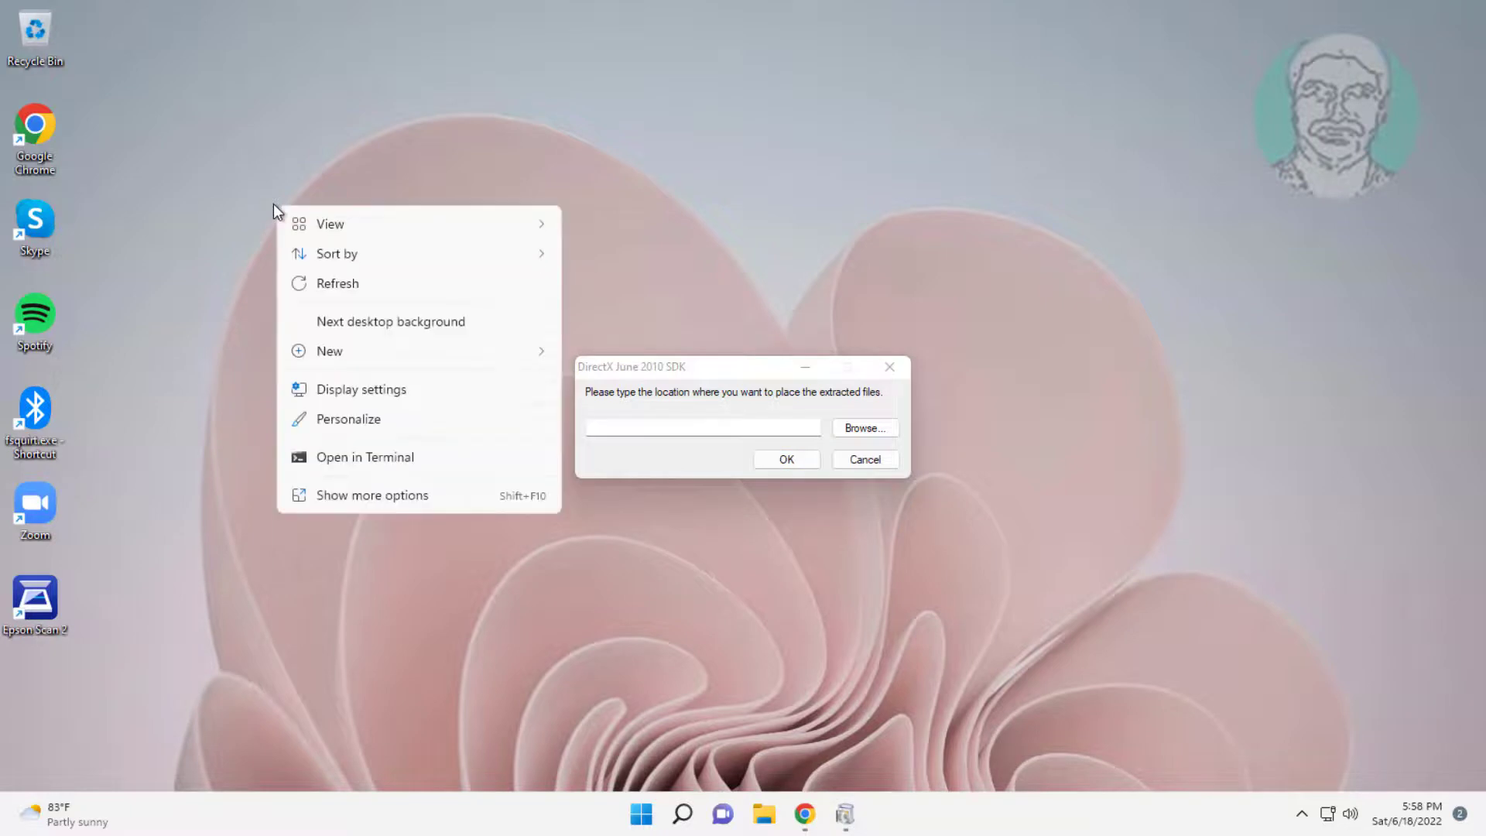
mouse_move(419, 350)
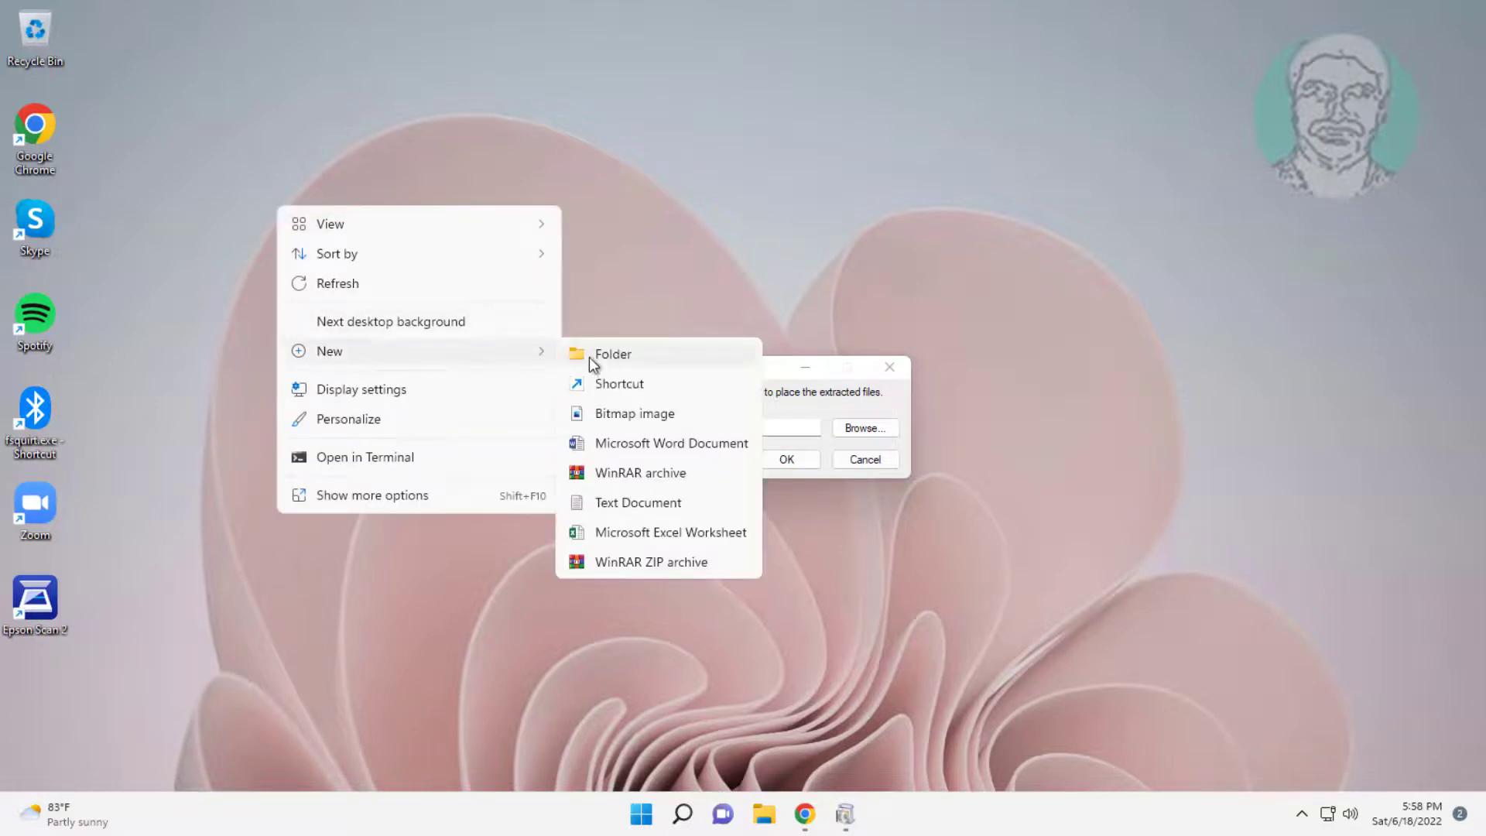
left_click(589, 358)
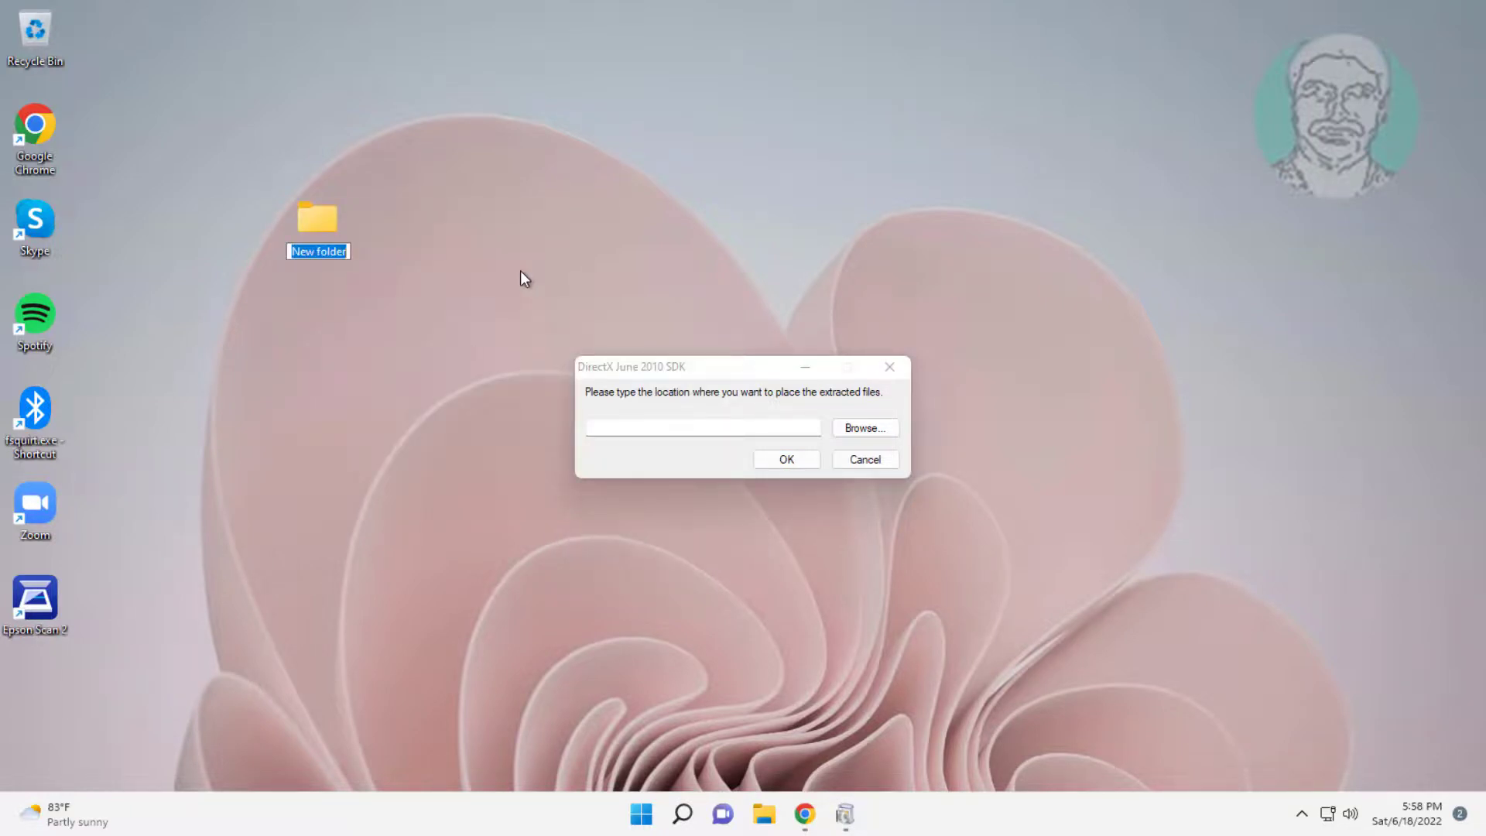
type("Dire")
type("ctx")
key("Return")
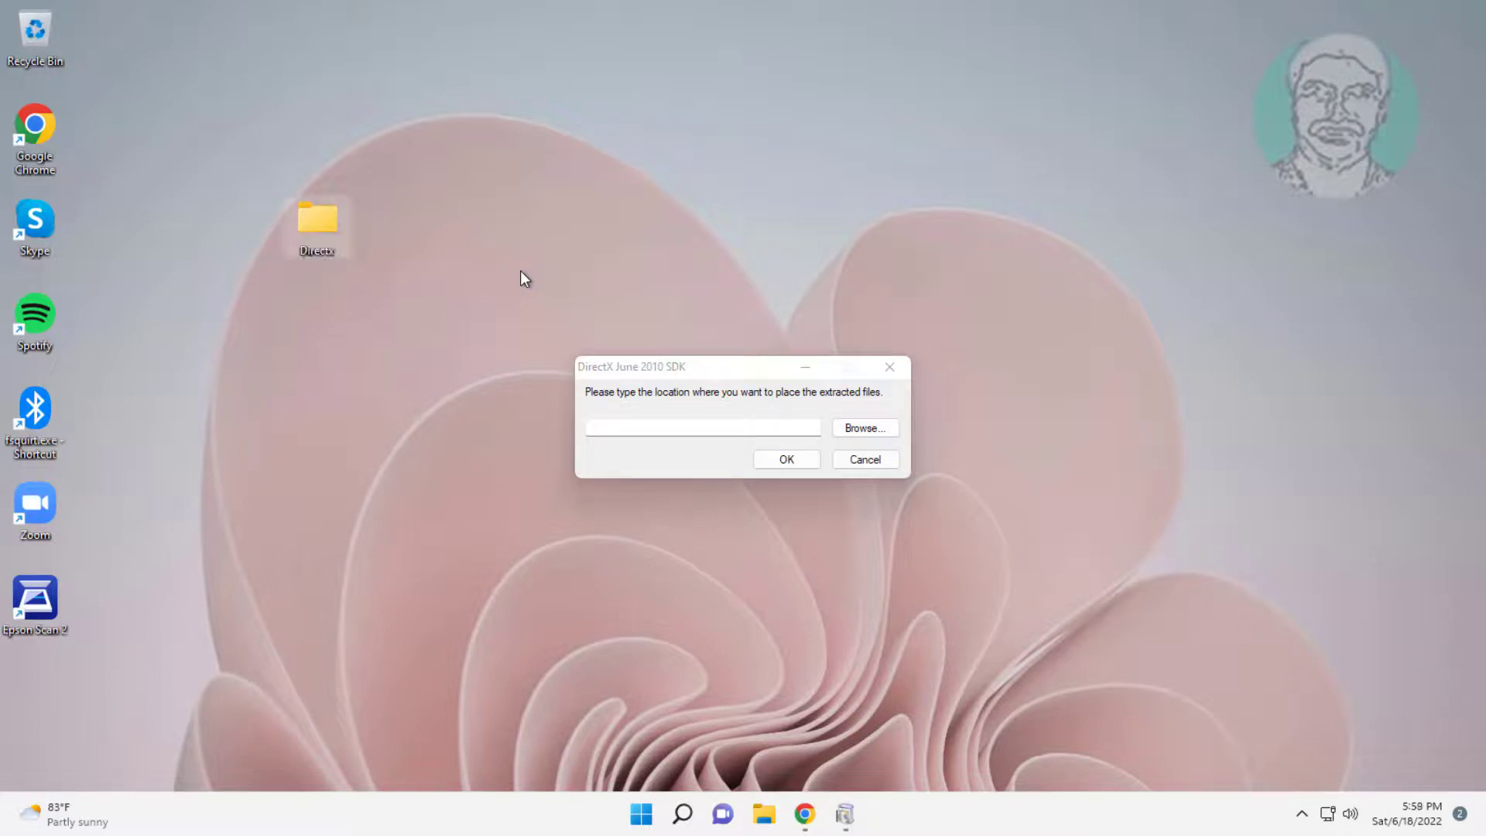
Step: Set the extraction destination to Desktop\Directx and extract the runtime files
left_click(891, 432)
left_click(891, 432)
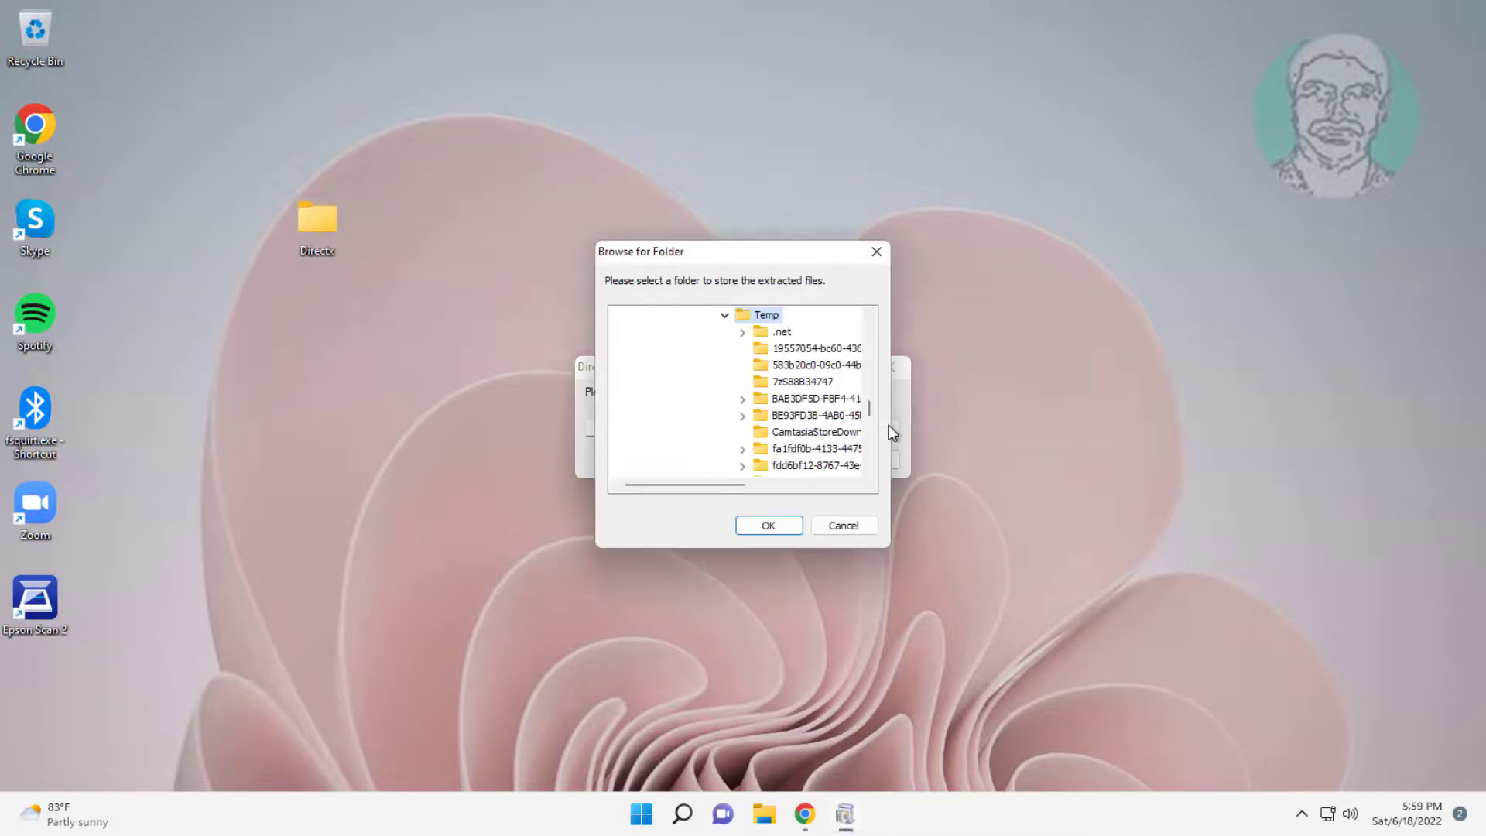
scroll(830, 398, "up", 10)
scroll(830, 398, "up", 1)
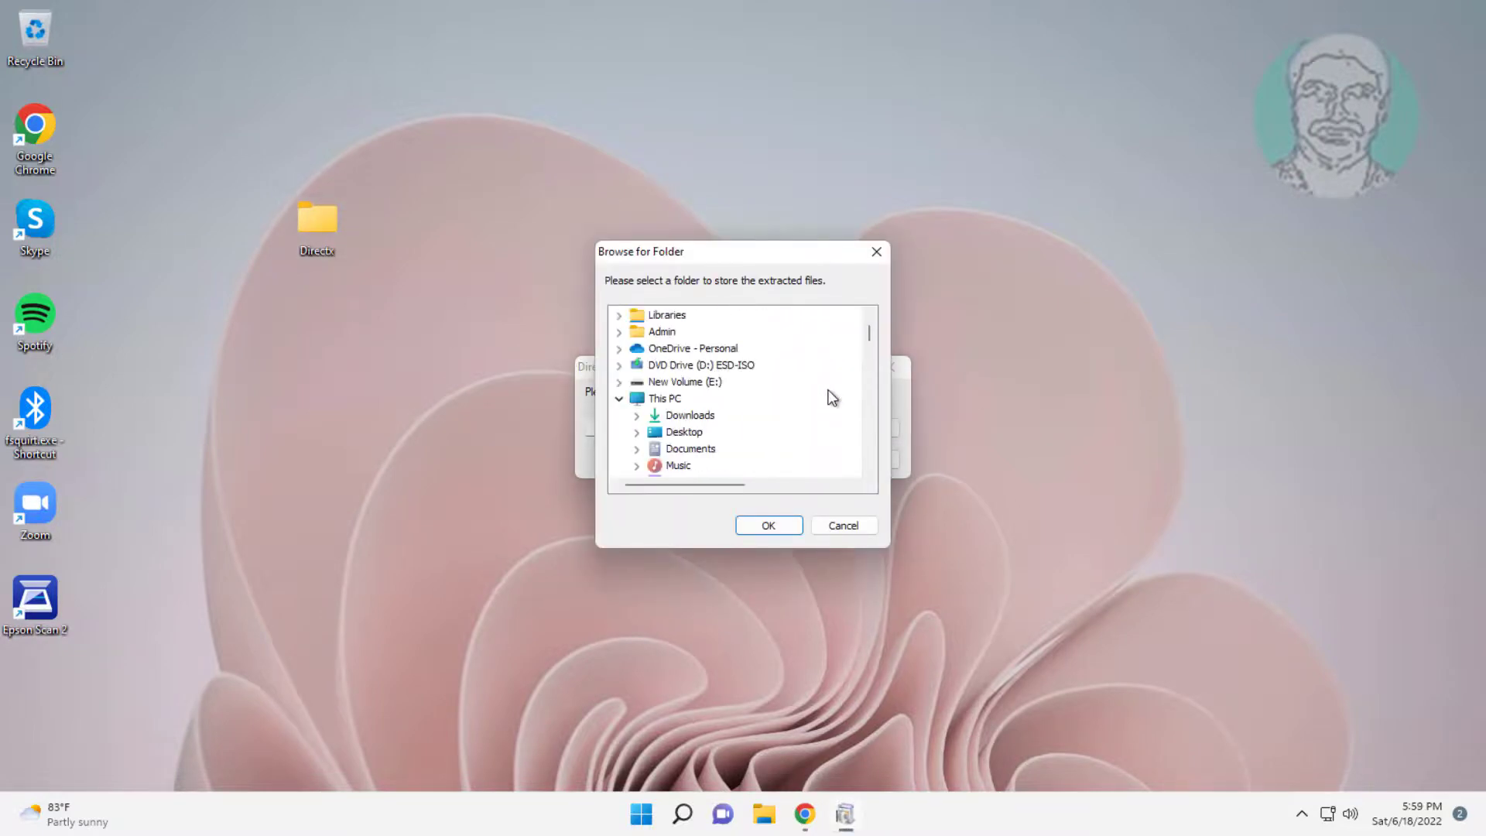
left_click(686, 432)
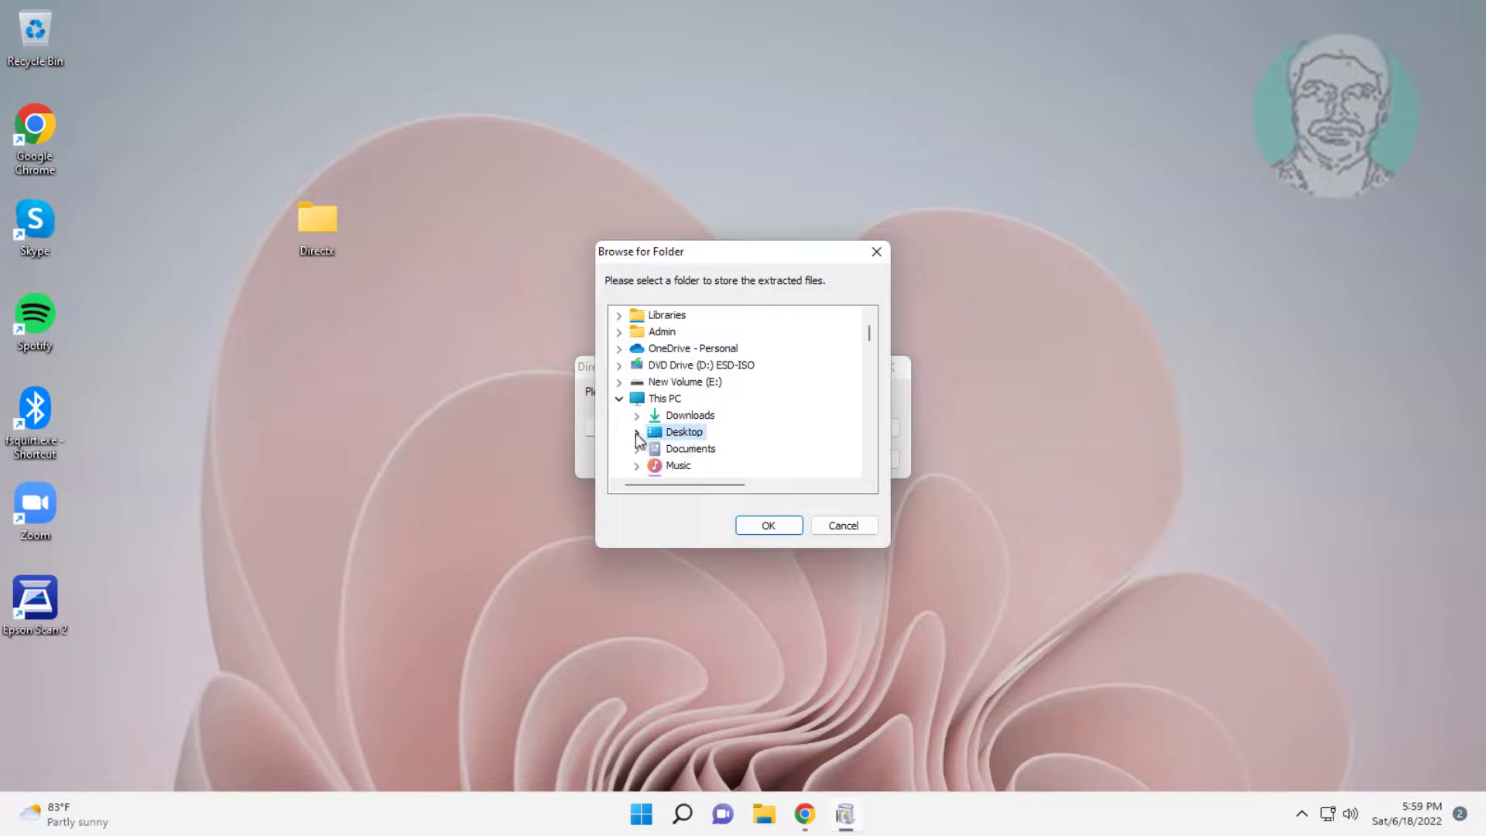
left_click(637, 433)
left_click(697, 450)
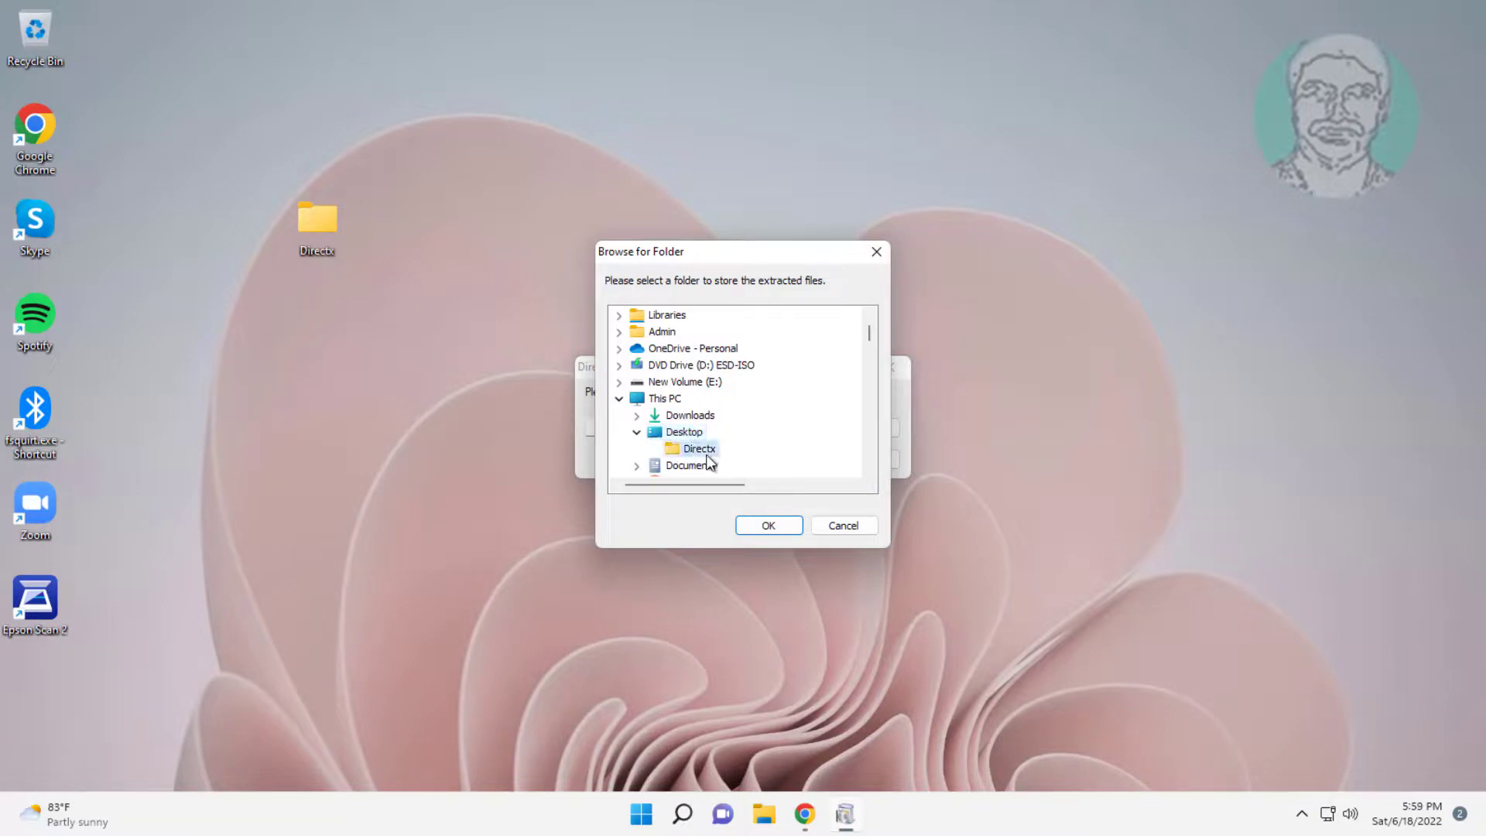
left_click(769, 526)
left_click(786, 458)
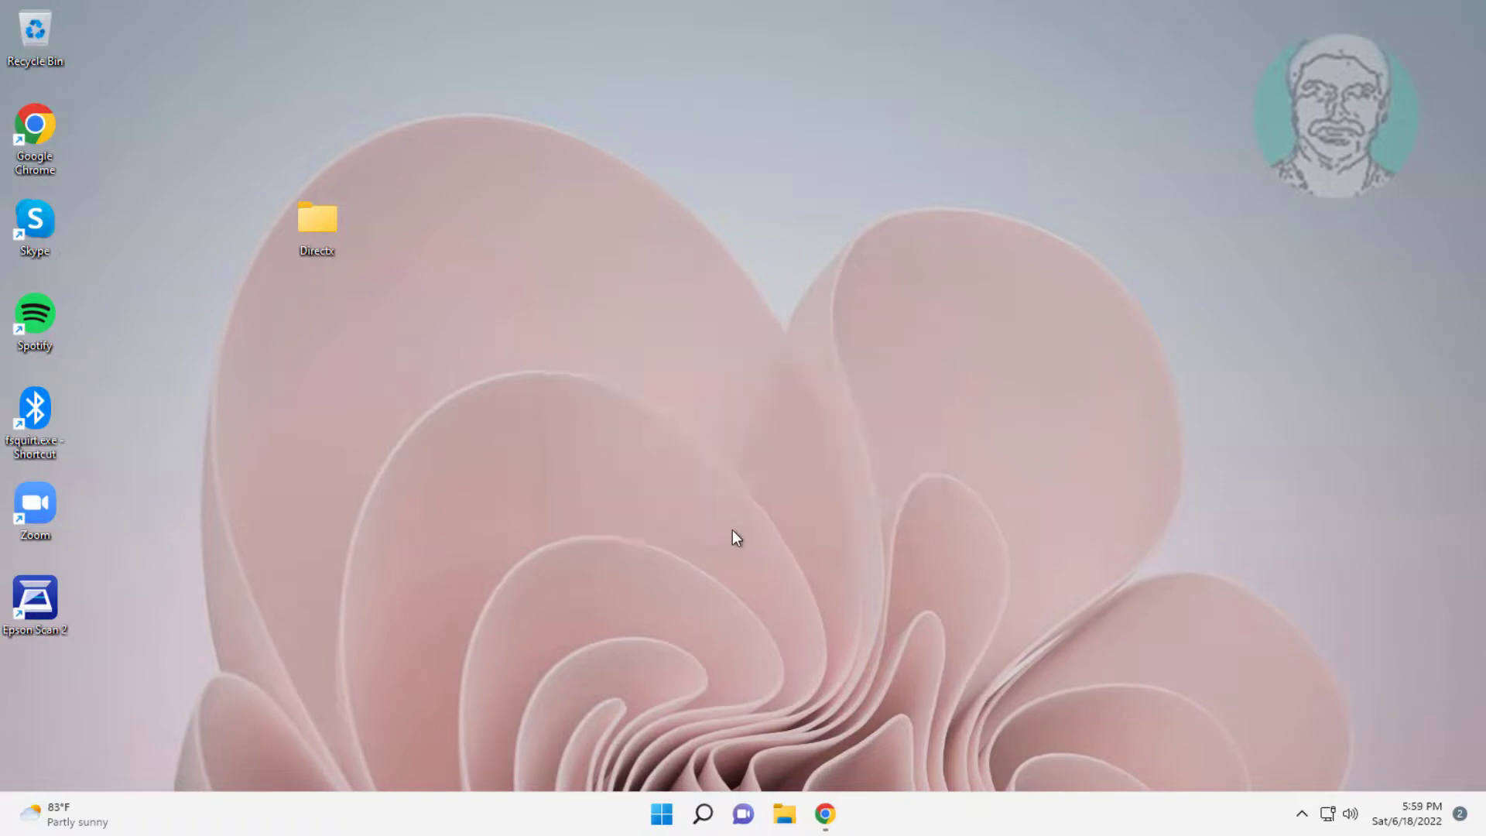
Step: Run DXSETUP.exe from the extracted Directx folder and approve the UAC prompt
double_click(318, 221)
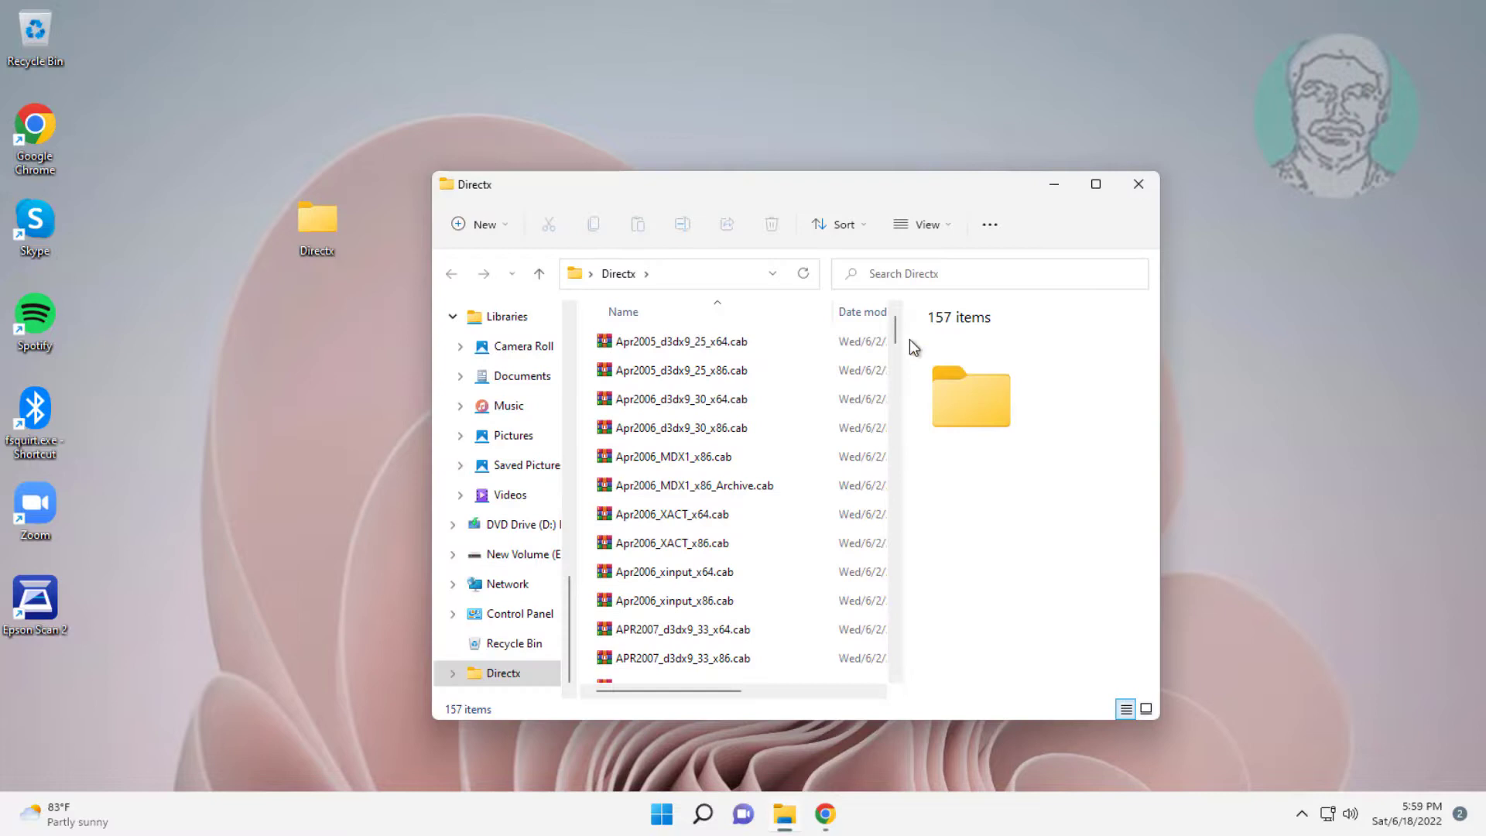
mouse_move(894, 331)
left_mouse_down()
mouse_move(919, 691)
mouse_move(919, 448)
left_mouse_up()
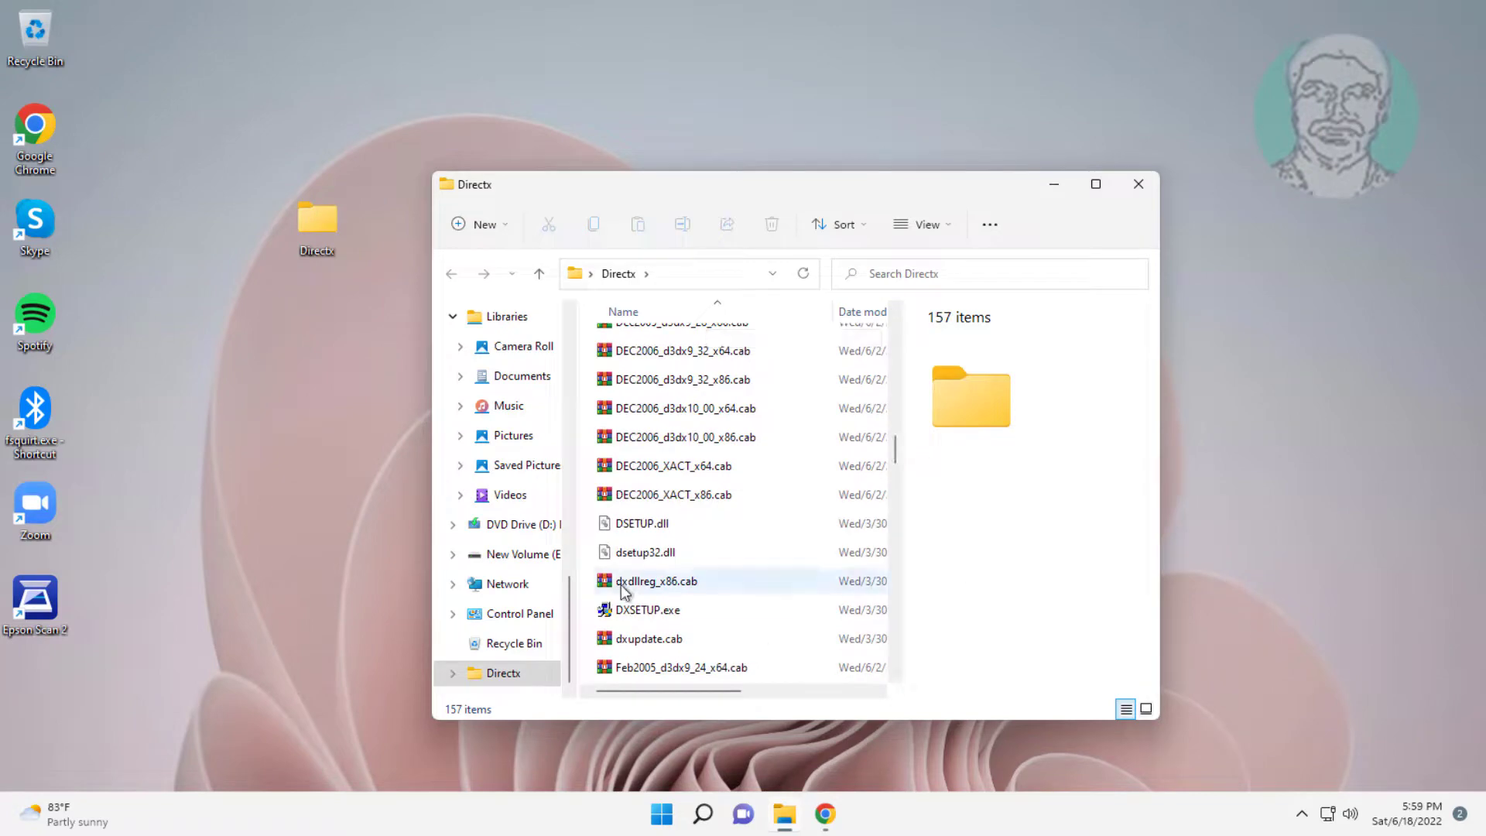
left_click(672, 611)
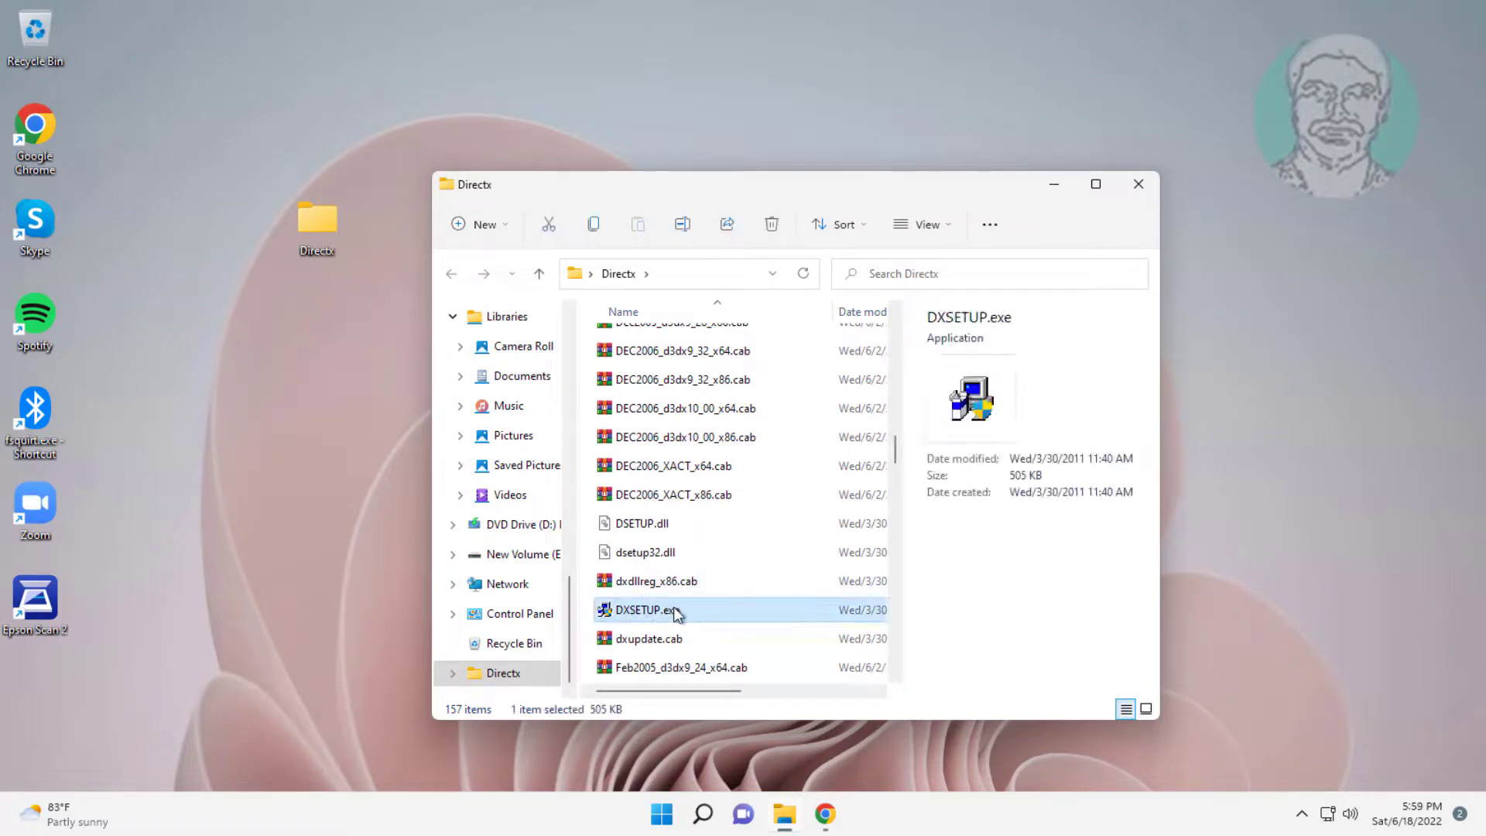
double_click(673, 609)
left_click(653, 559)
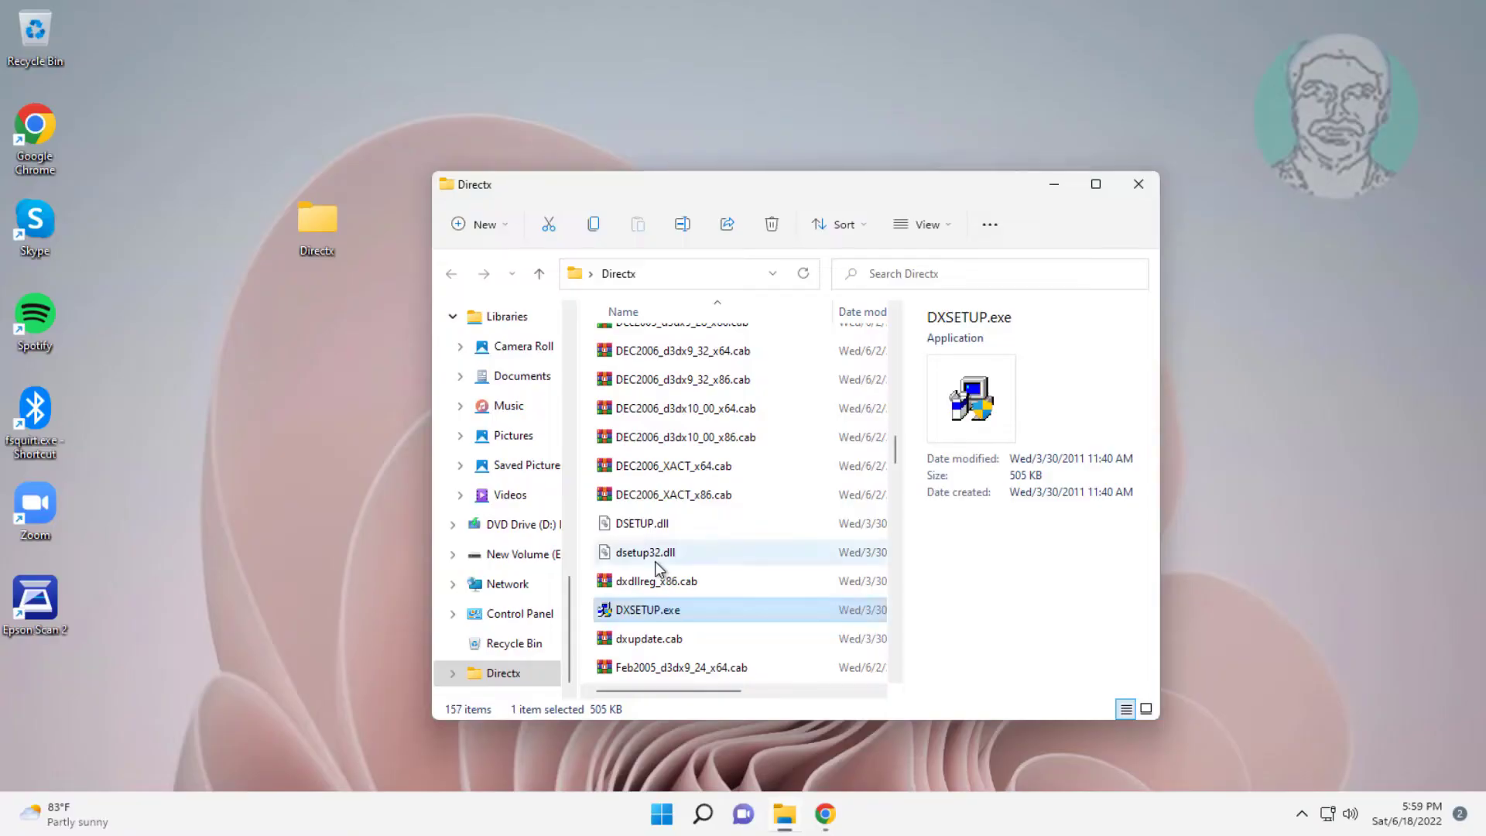
Step: Close Explorer, accept the DirectX license agreement and start installing the runtime components
left_click(1135, 187)
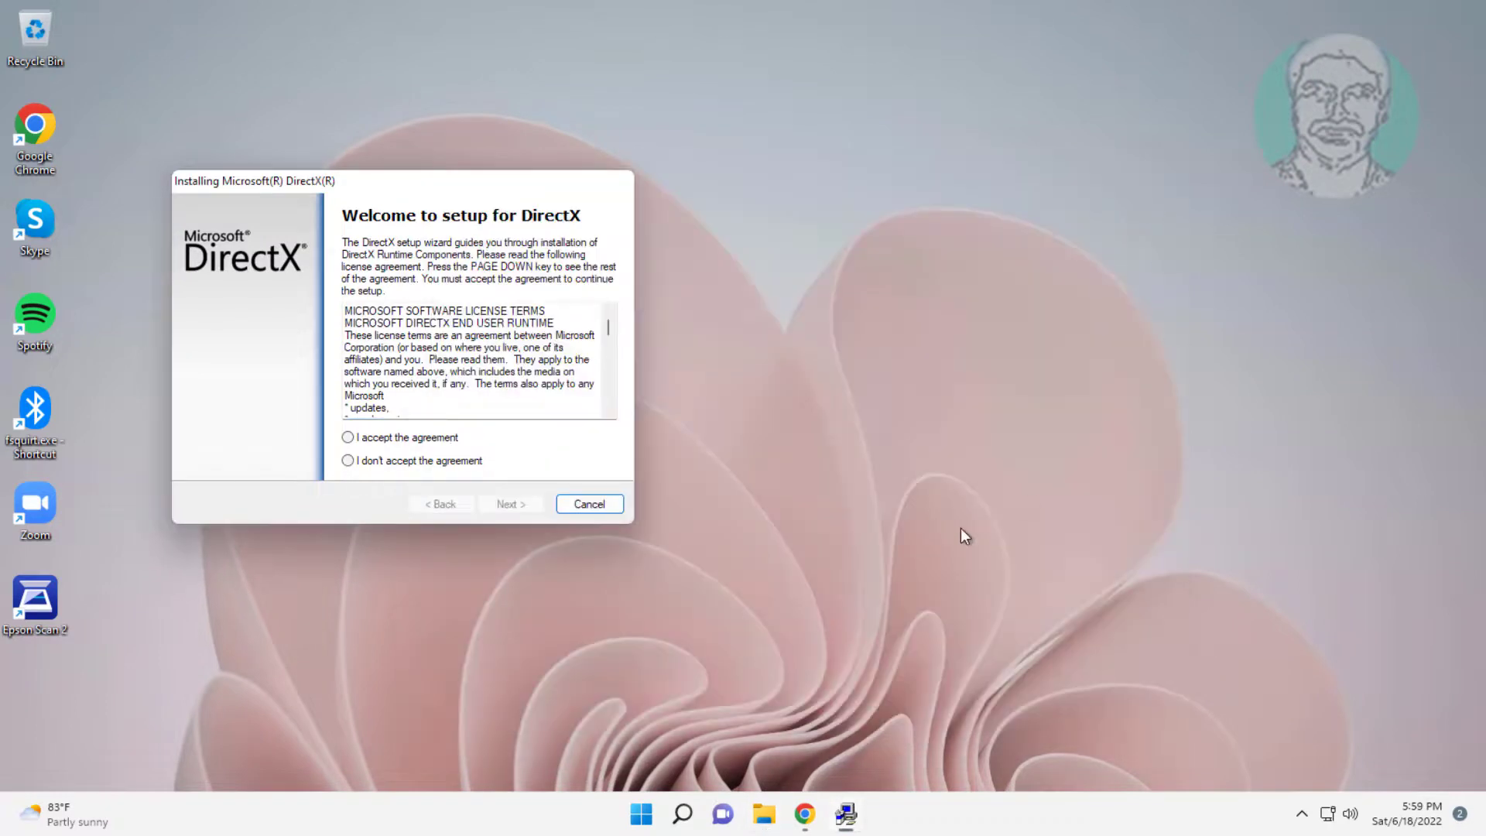
left_click(348, 438)
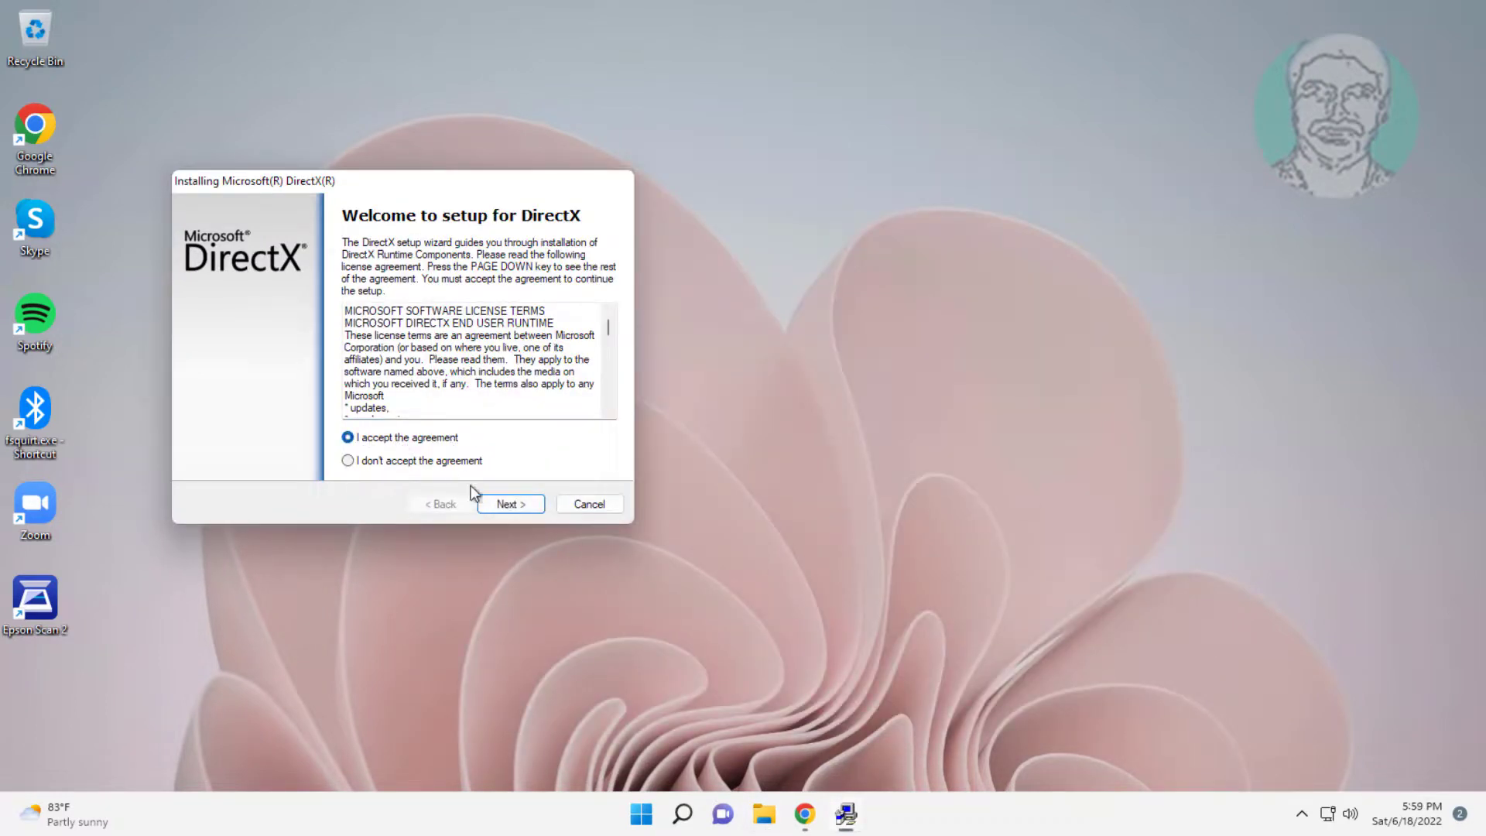
left_click(504, 501)
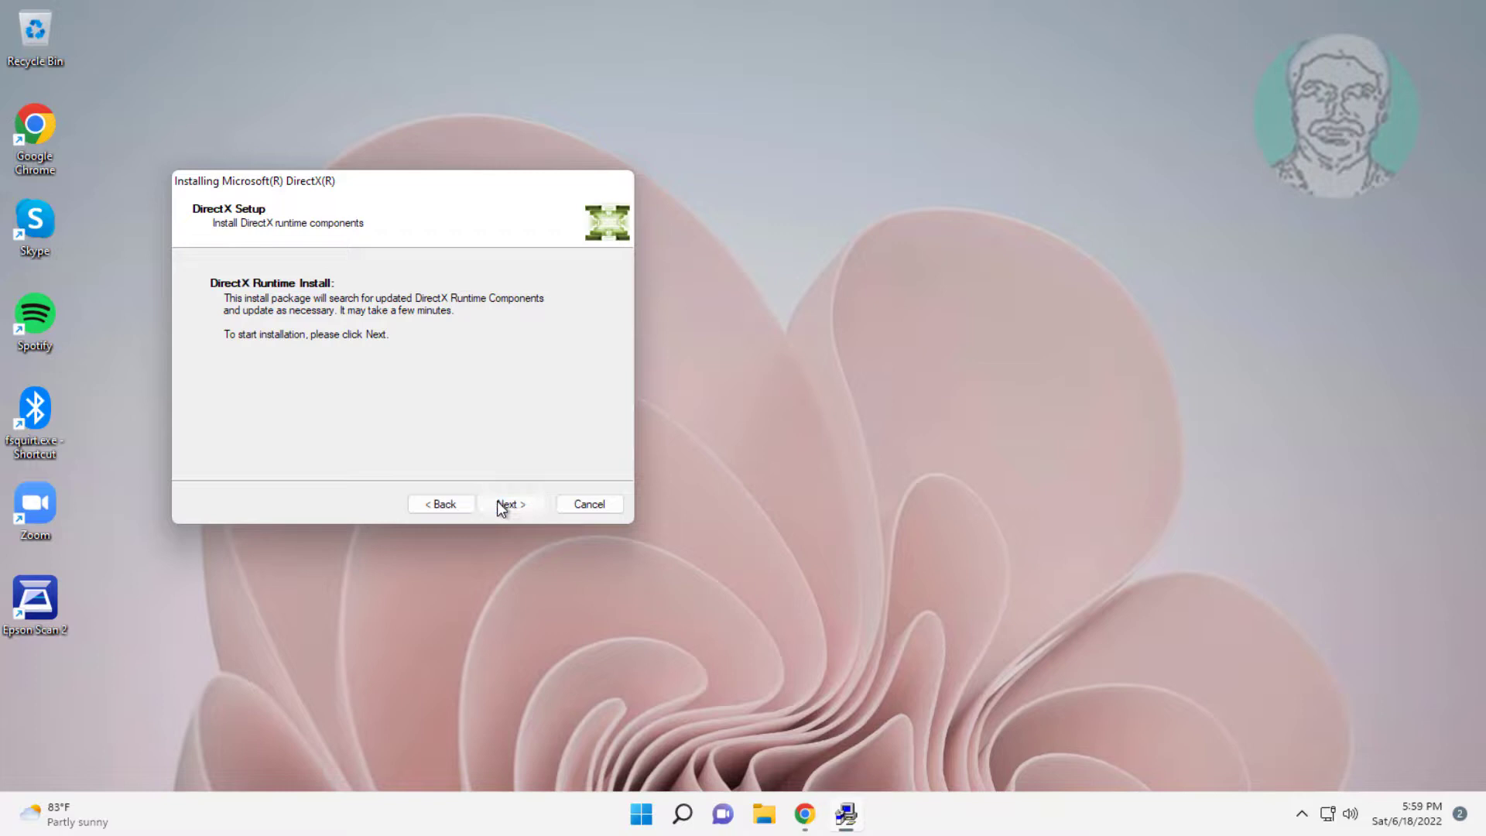
left_click(501, 503)
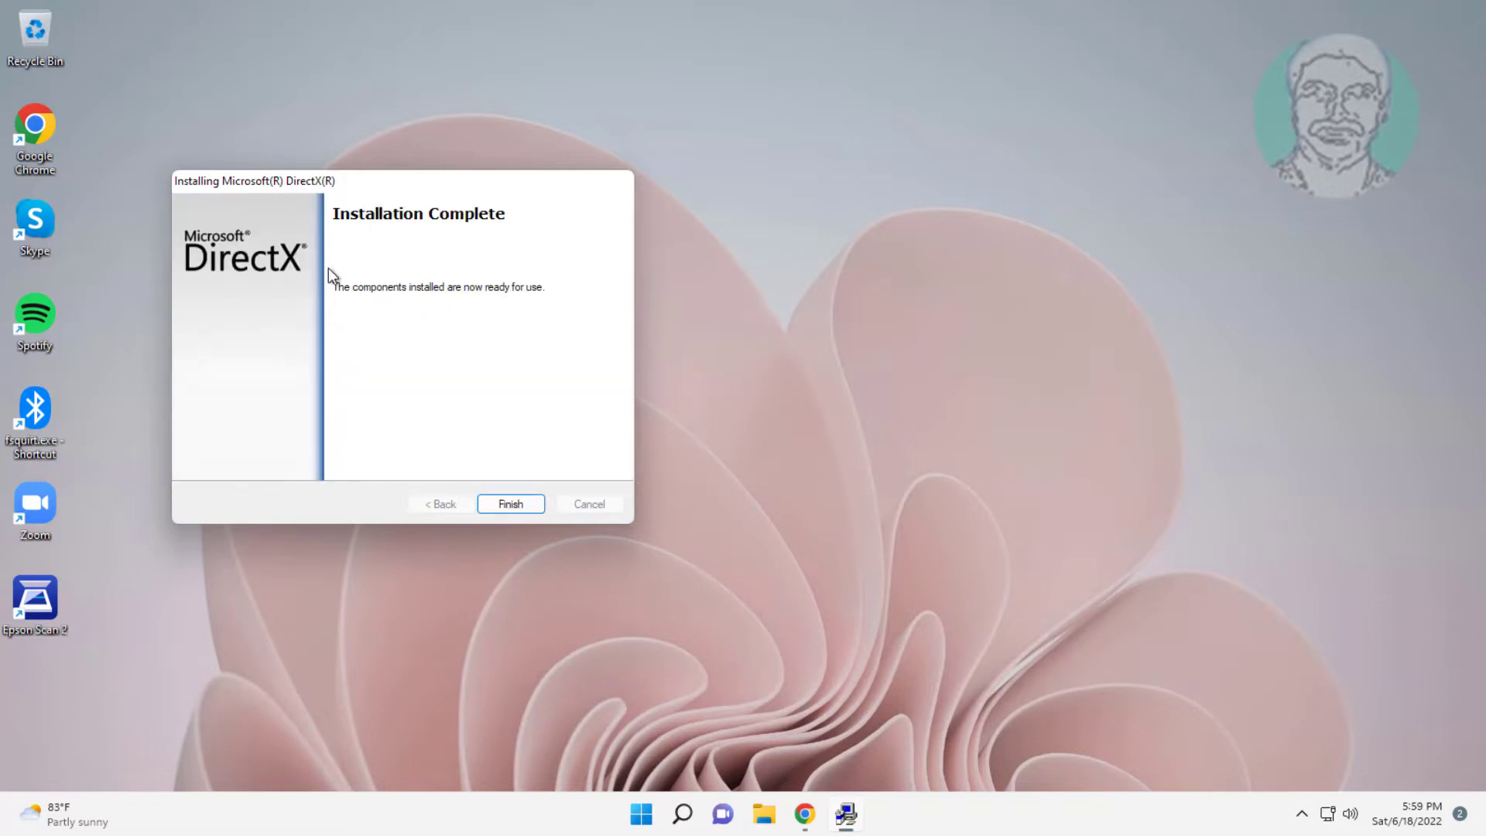
left_click(514, 501)
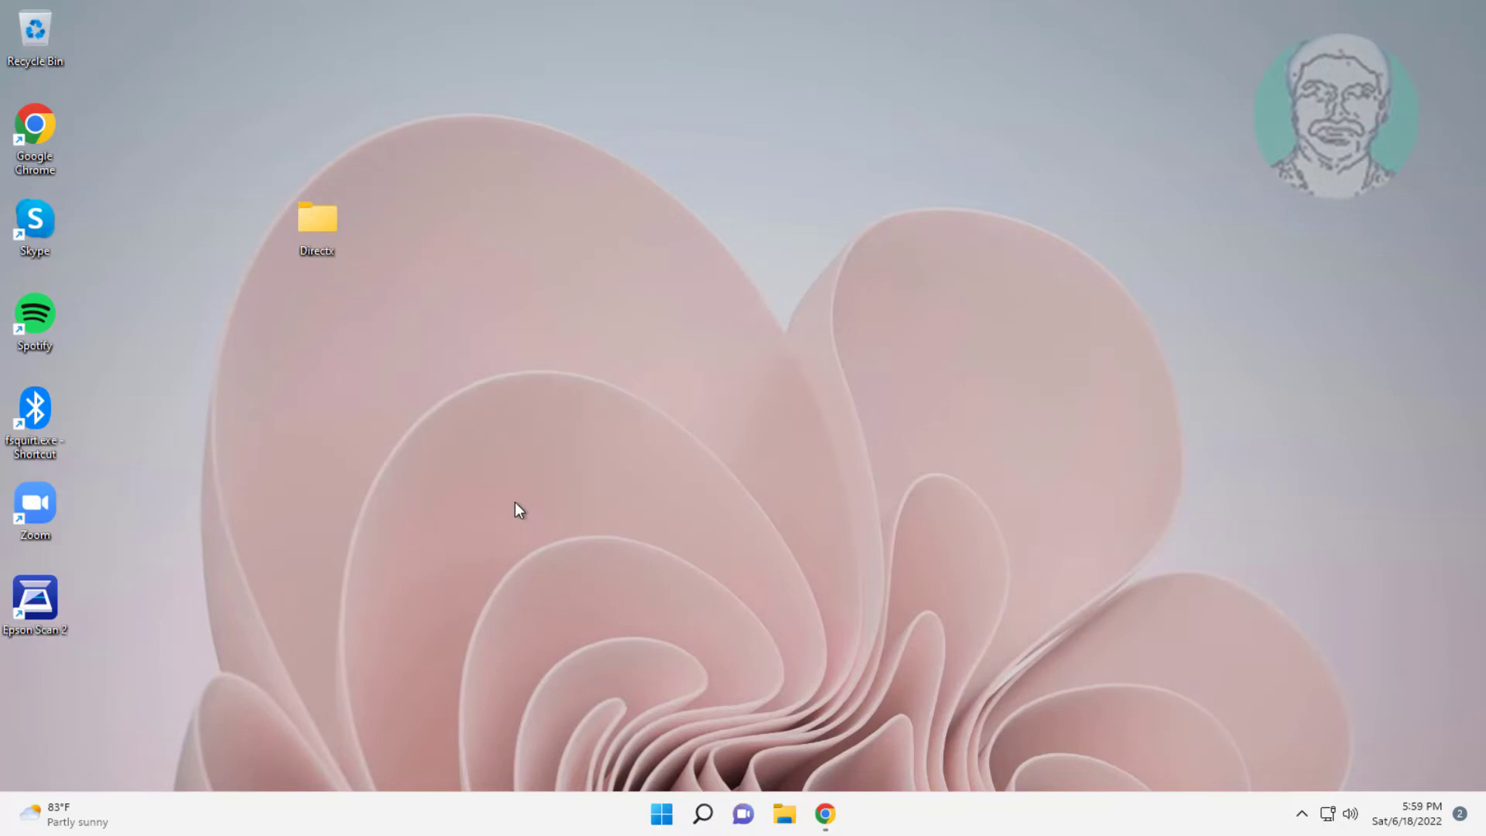